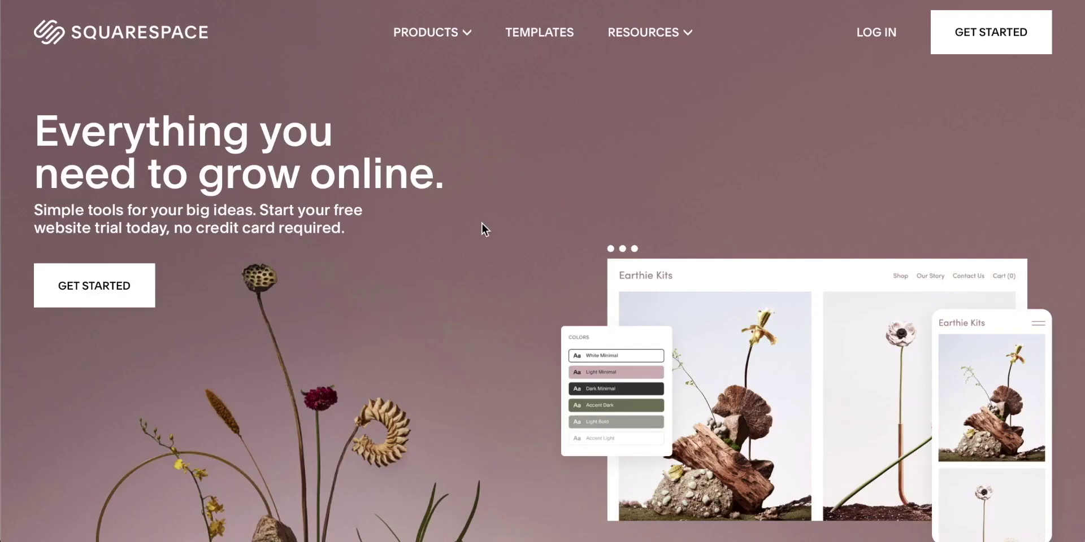
Set the hero section height to L, keep medium content width, and open its Background settings
scroll(481, 223, down, 2)
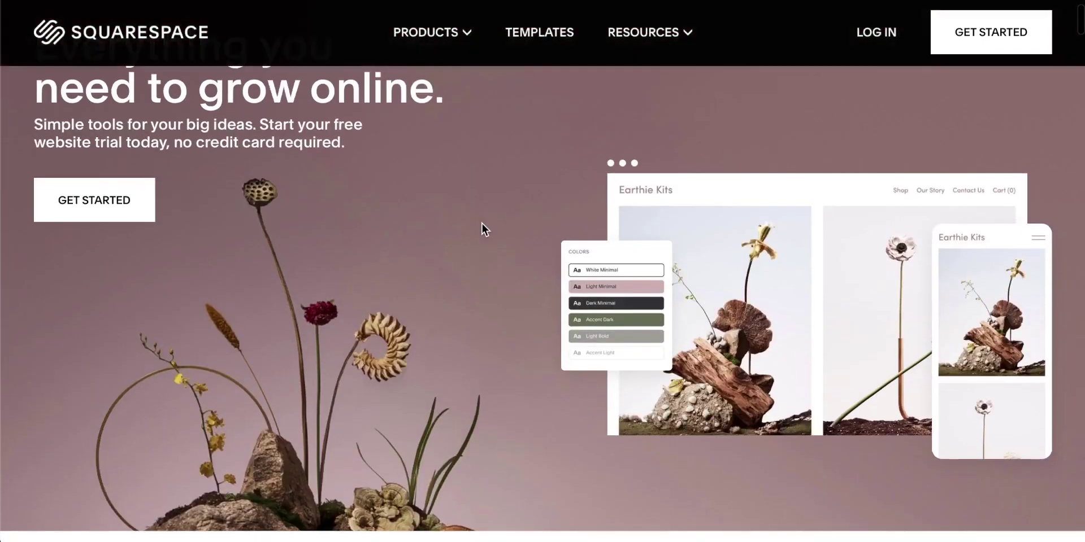
scroll(482, 229, up, 2)
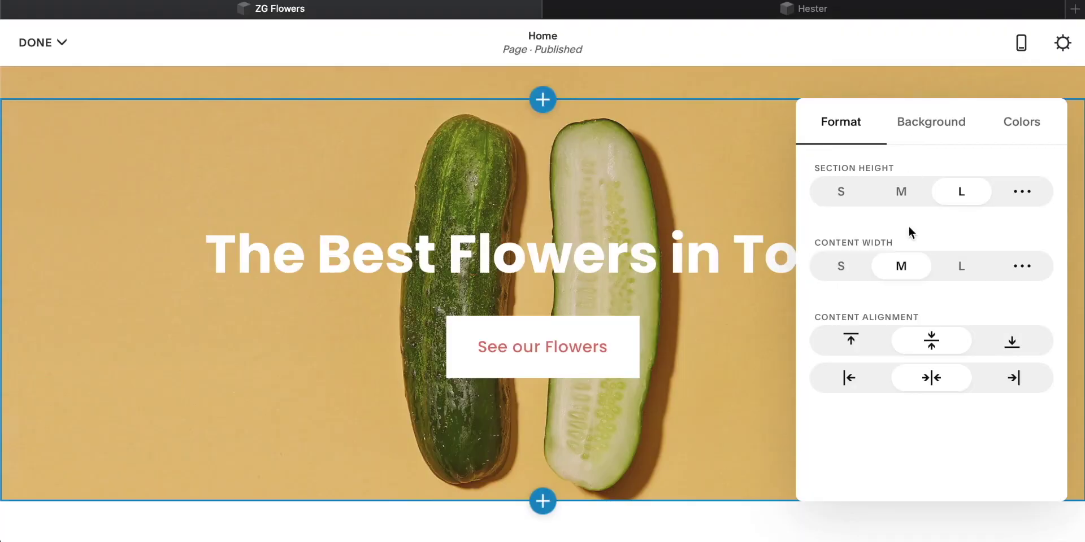
click(901, 118)
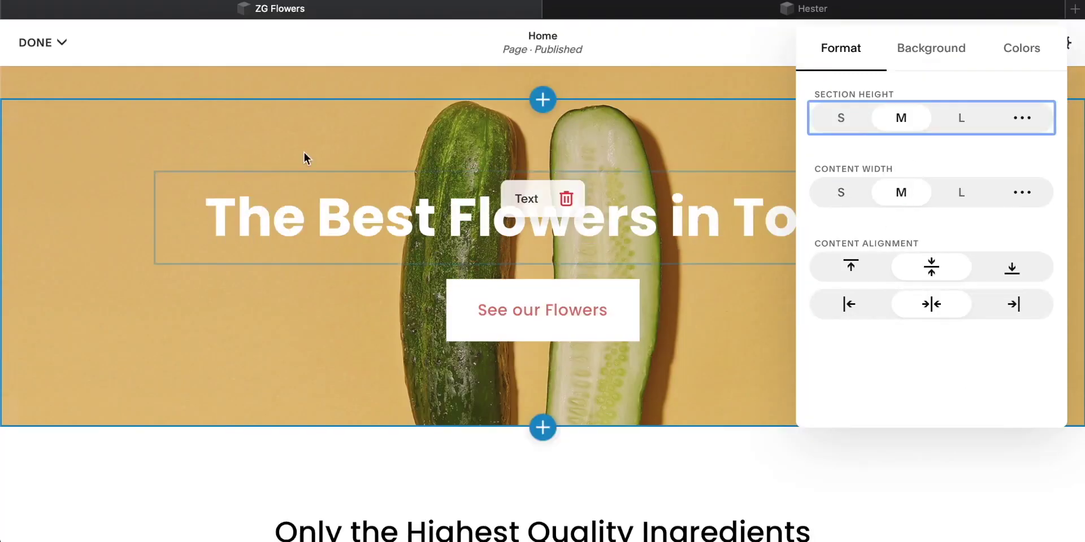
click(841, 118)
click(963, 119)
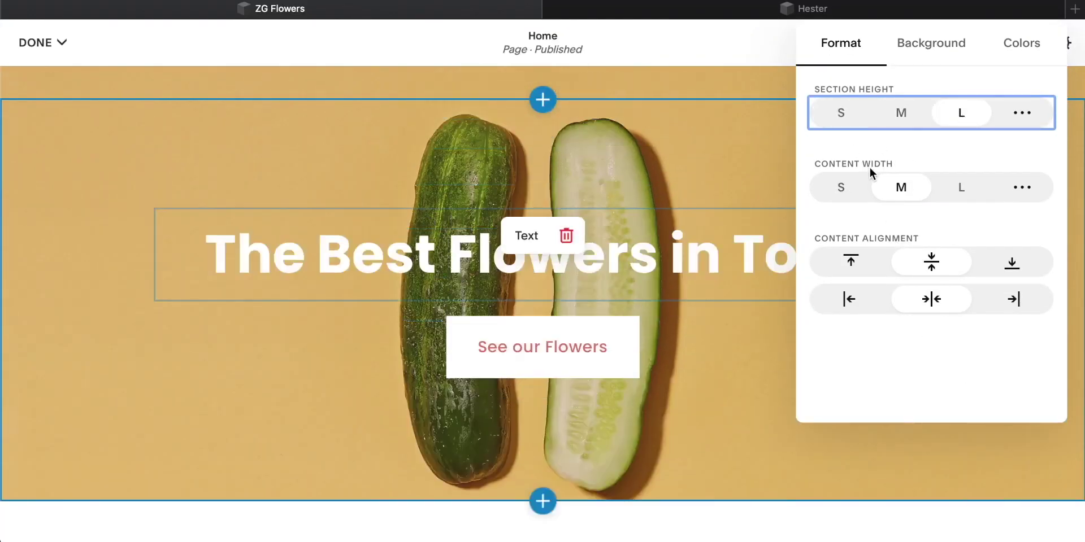
click(841, 187)
click(892, 191)
click(937, 60)
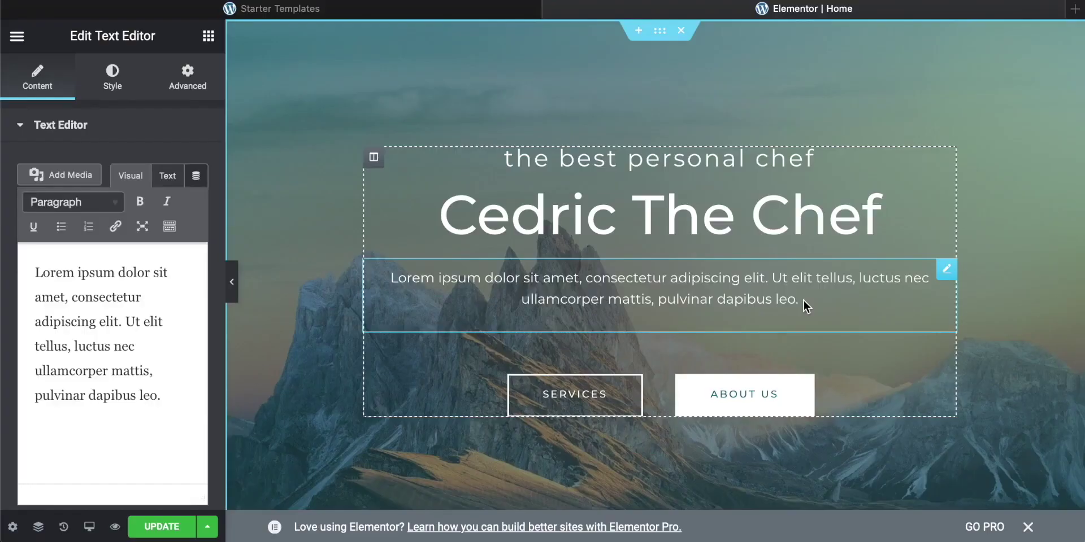
Delete the lorem ipsum Text Editor widget from the Elementor hero section
right_click(946, 270)
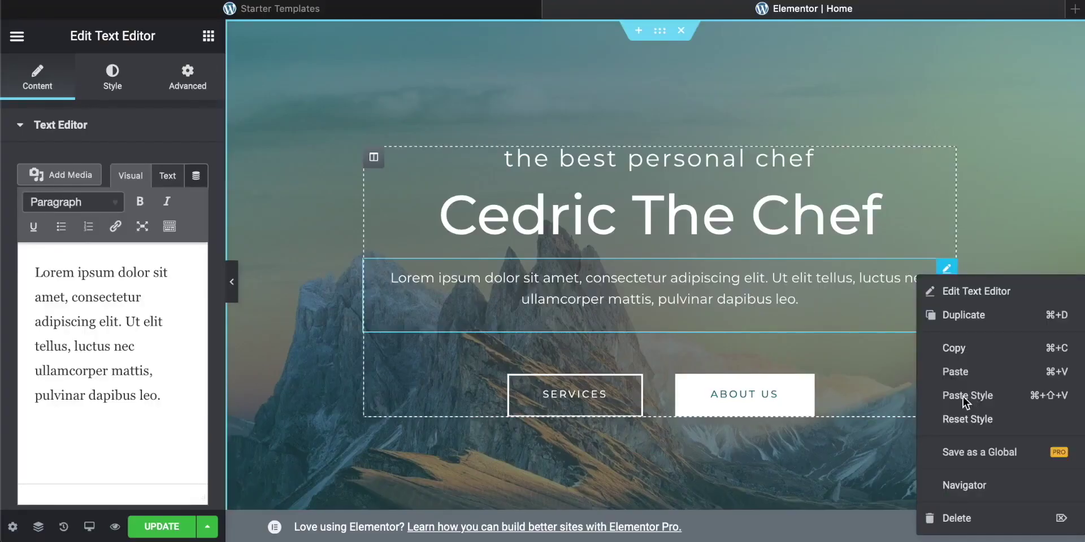
click(955, 519)
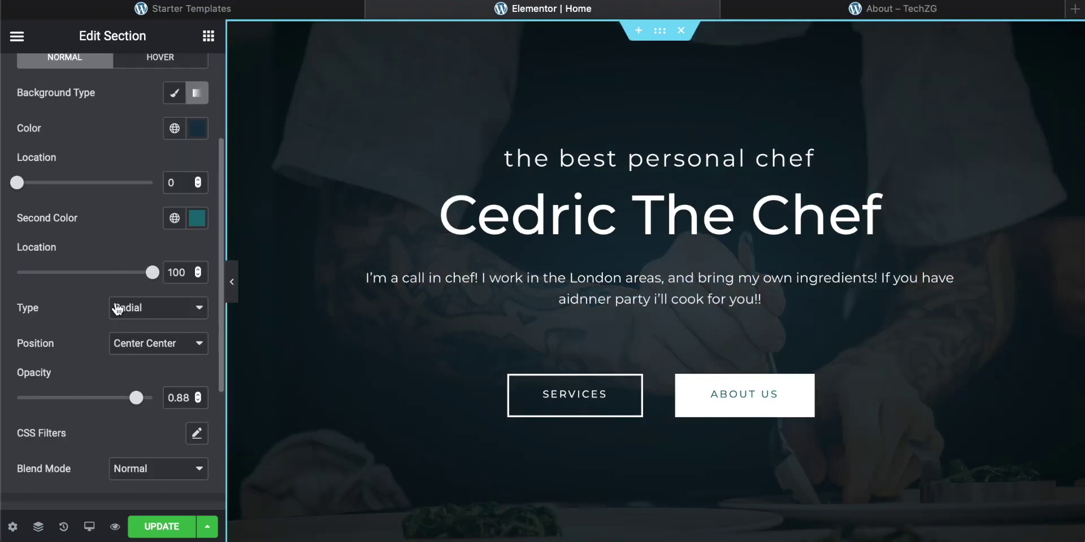
scroll(117, 308, down, 1)
Scroll through the Squarespace homepage and jump back to the top with Home
drag(137, 338, 3, 351)
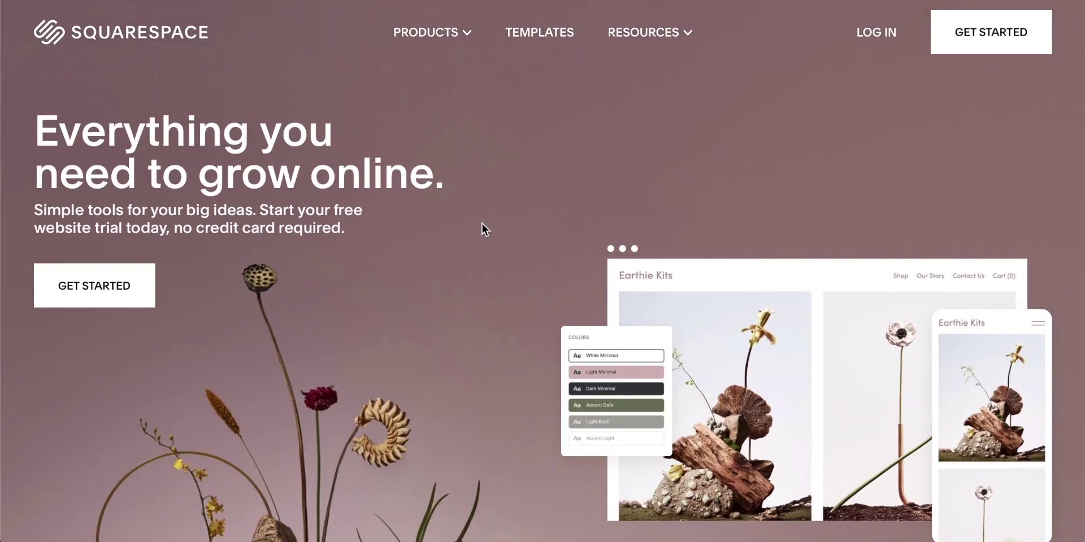
scroll(481, 222, down, 5)
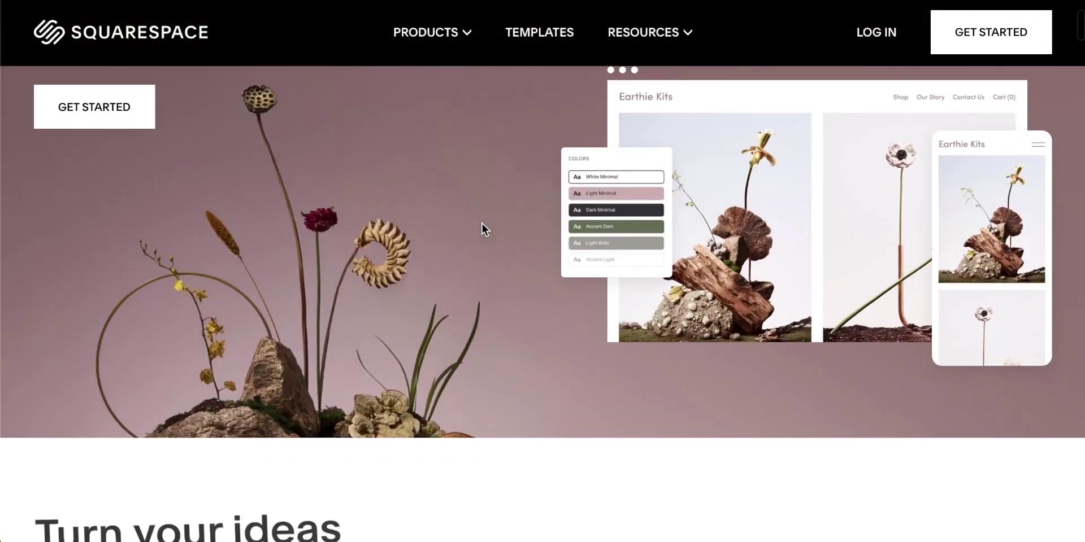
scroll(481, 223, down, 3)
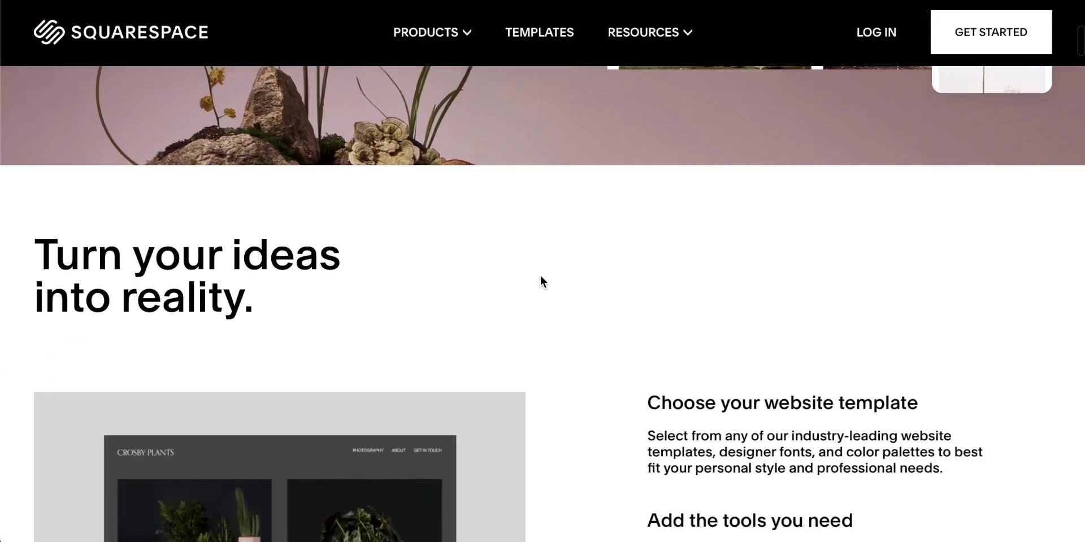
scroll(540, 276, down, 2)
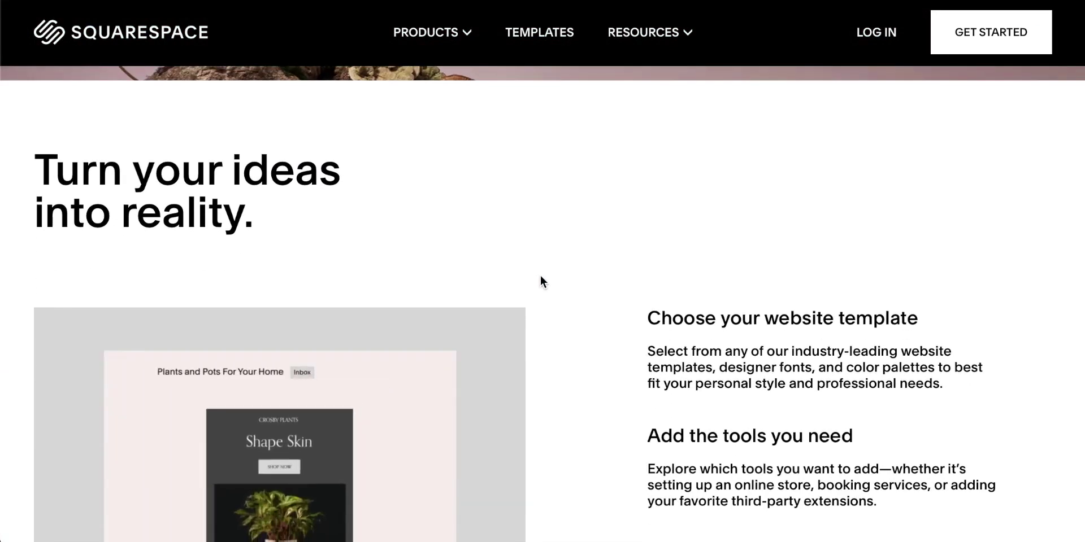
scroll(540, 280, down, 6)
scroll(541, 280, up, 1)
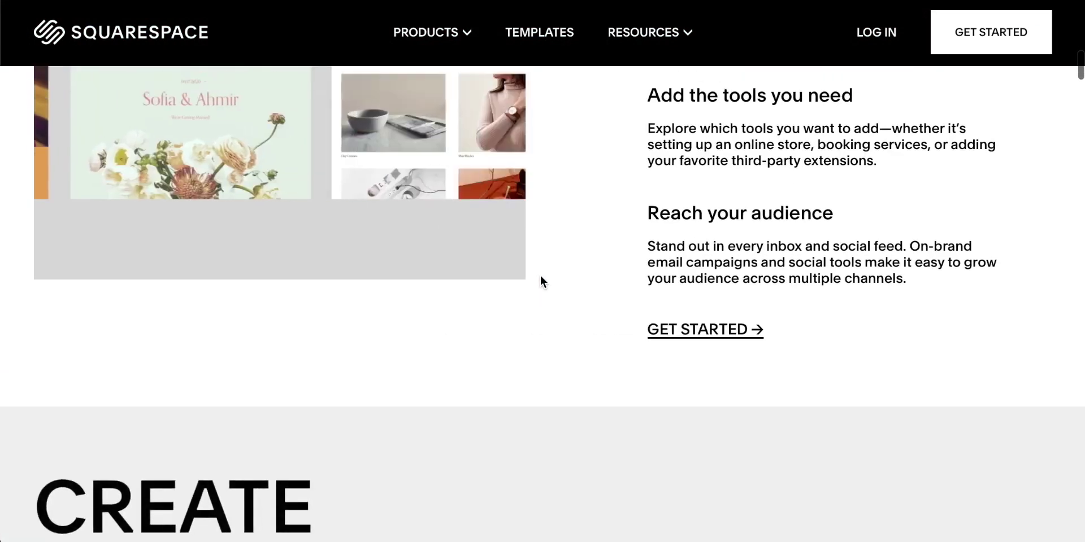
key(Home)
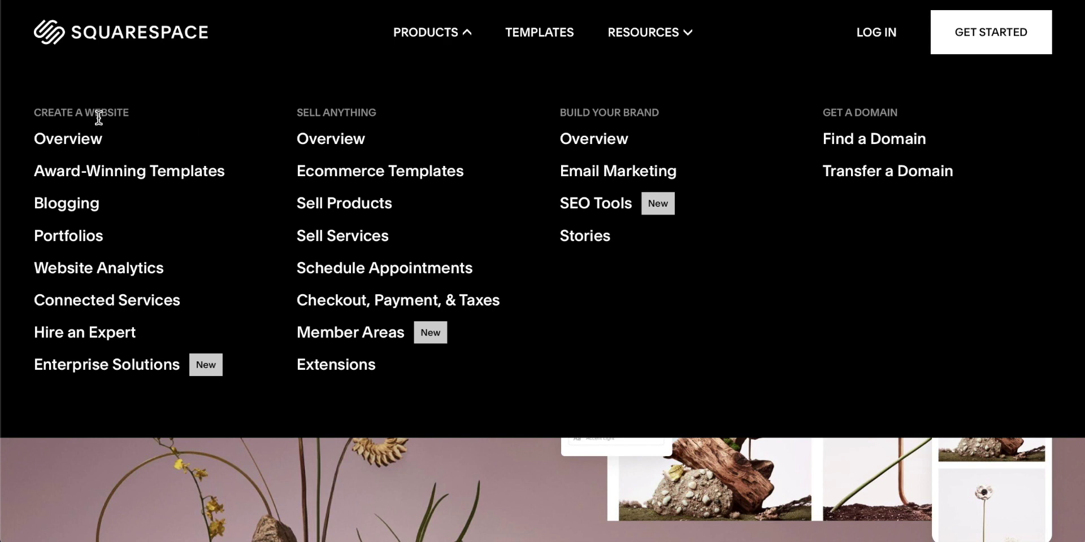
Browse the Blogs & Podcasts and Online Stores template categories
click(121, 29)
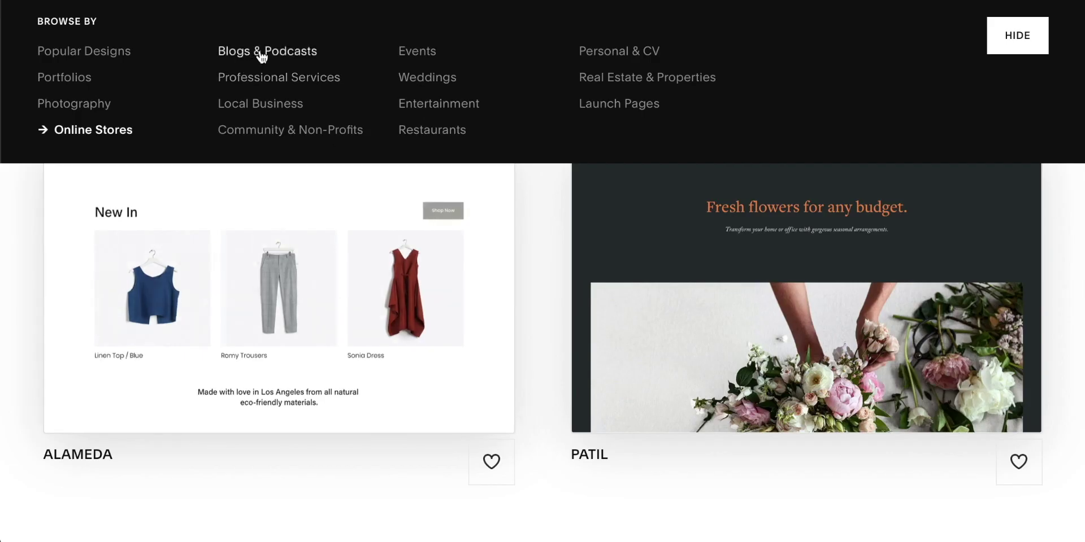
click(267, 54)
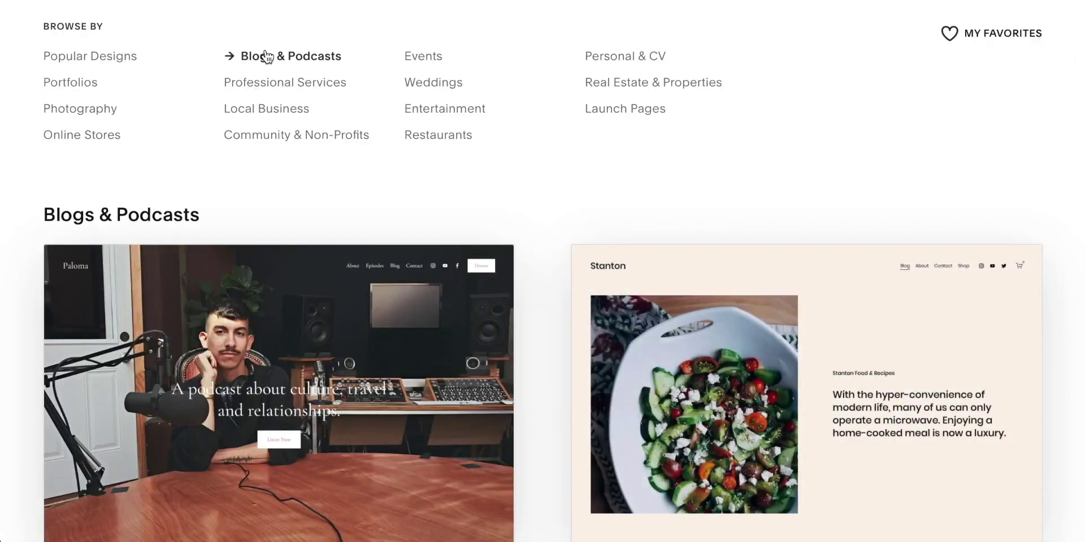
scroll(522, 237, down, 6)
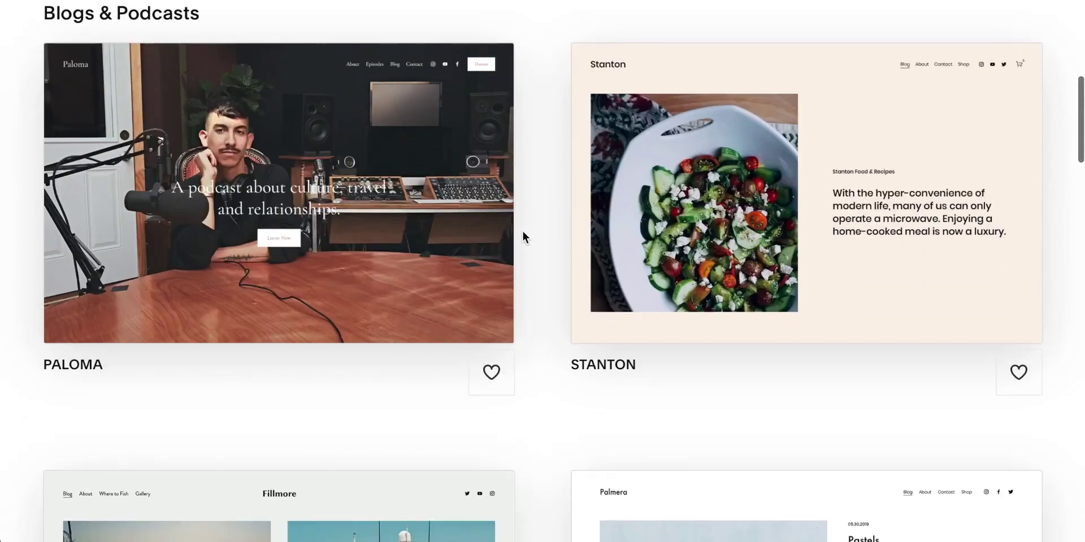
scroll(524, 237, down, 3)
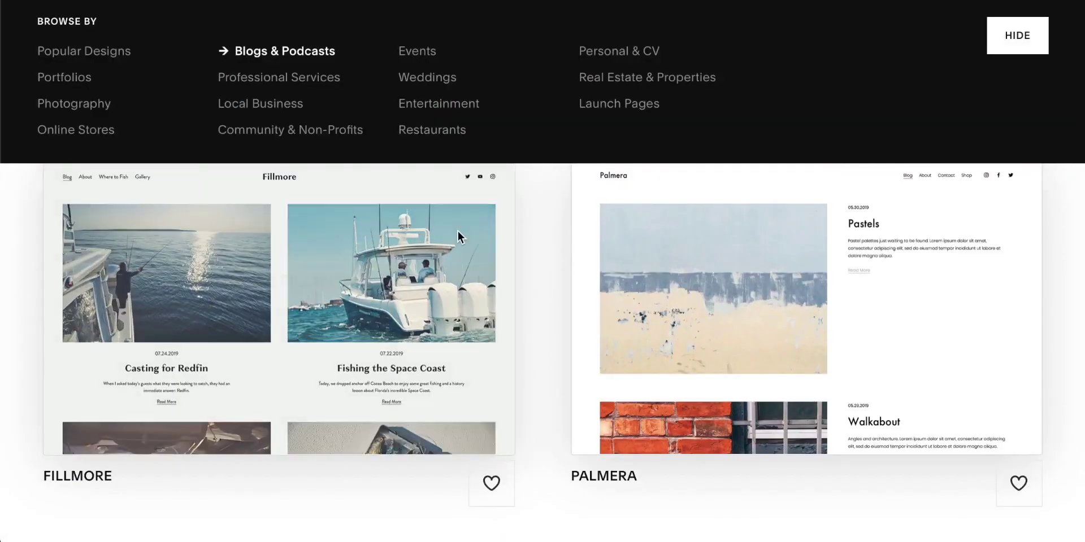
click(107, 133)
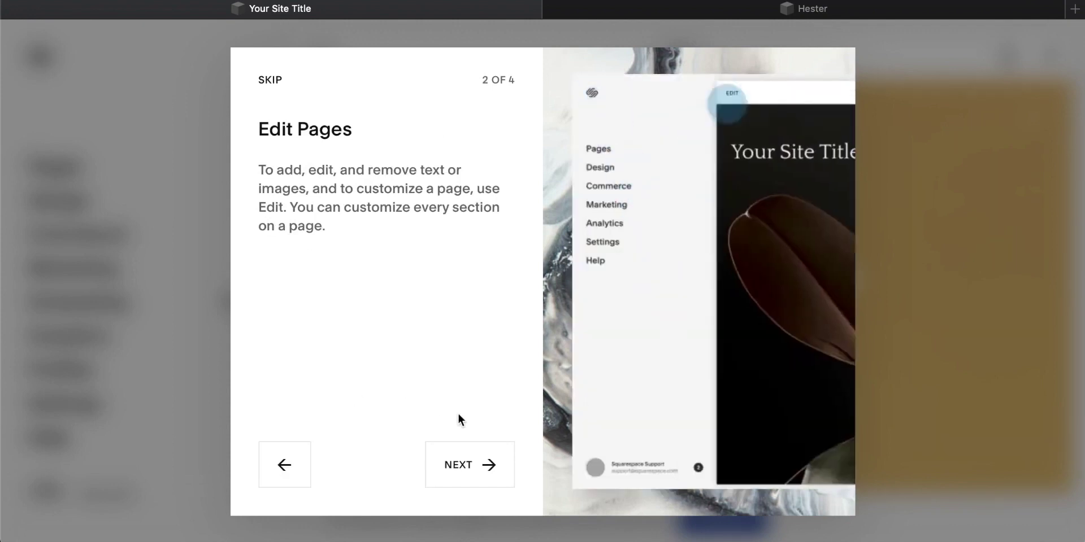
Relabel the hero button 'See our Flowers' and replace the roses background image with a pasted YouTube video
click(914, 227)
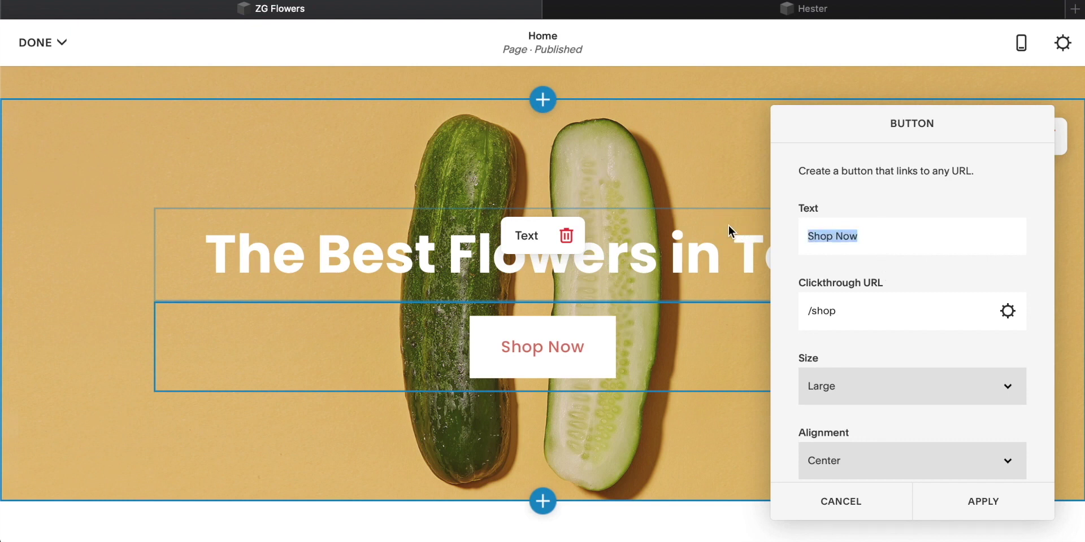
text(See our Flowers)
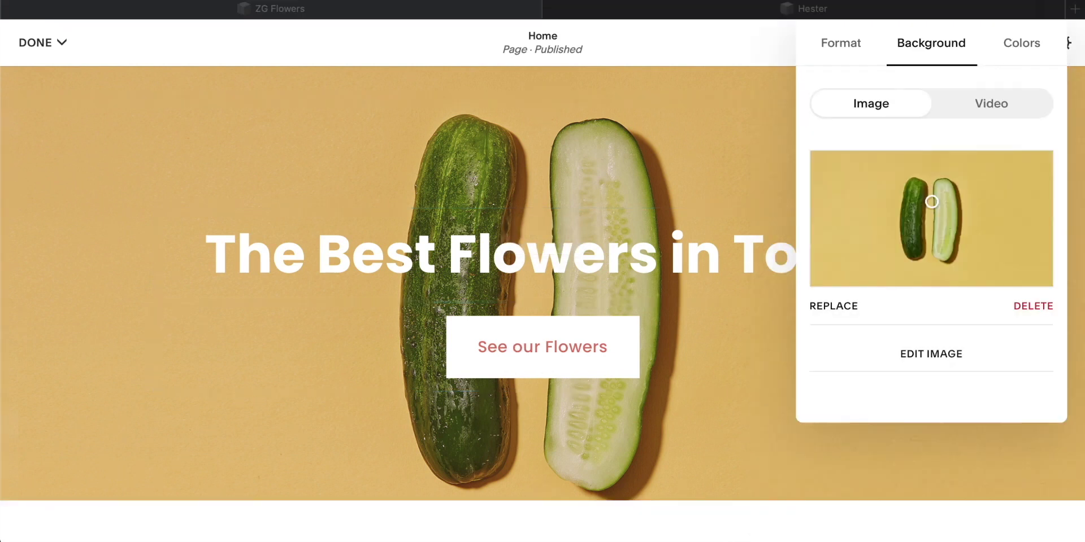
drag(1000, 509, 887, 224)
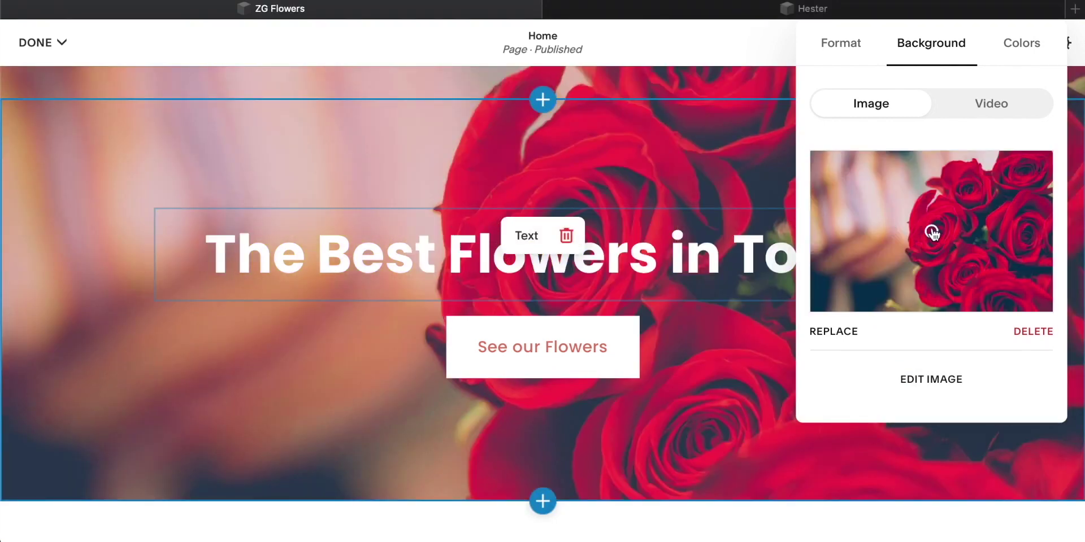
drag(931, 231, 950, 203)
drag(853, 232, 903, 234)
click(1034, 333)
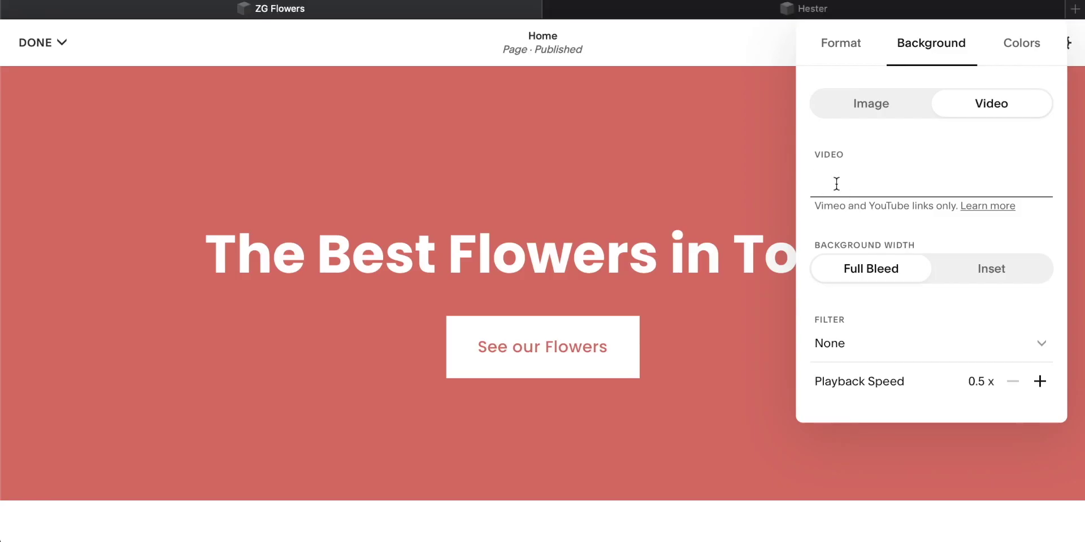
key(super+v)
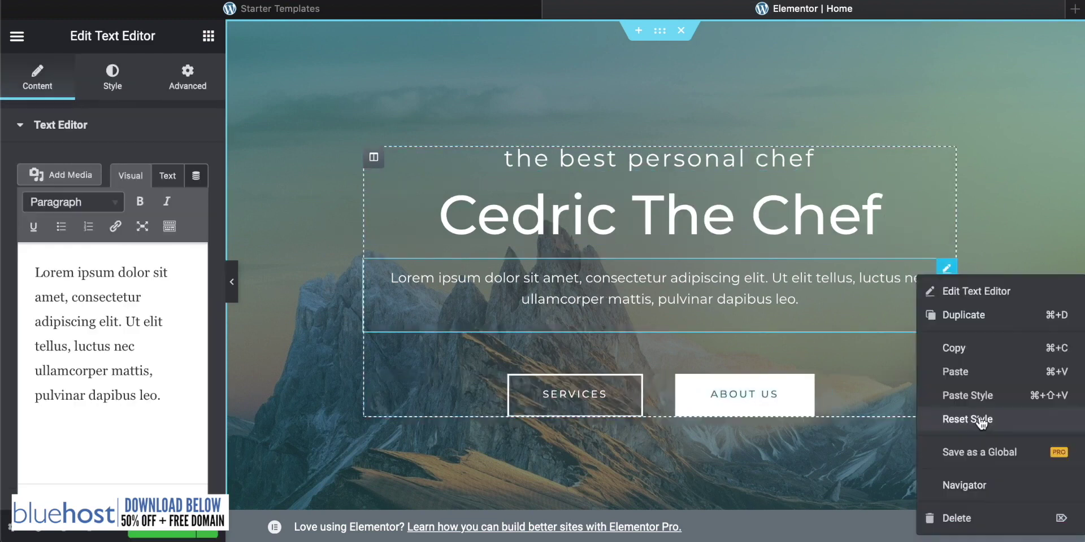
Delete the lorem ipsum text block and filter the Icon Library by 'ar'
click(955, 520)
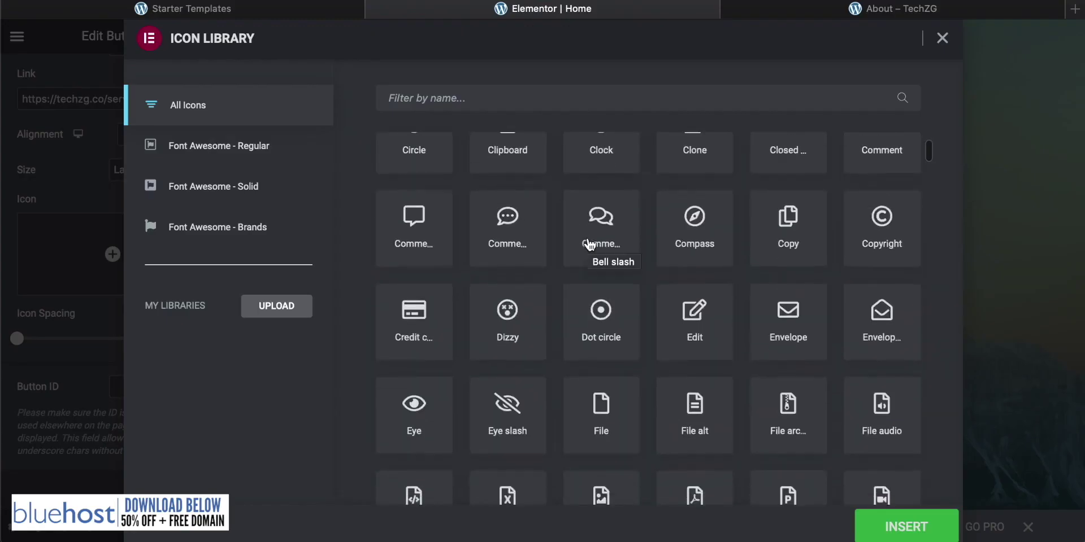
scroll(586, 242, down, 7)
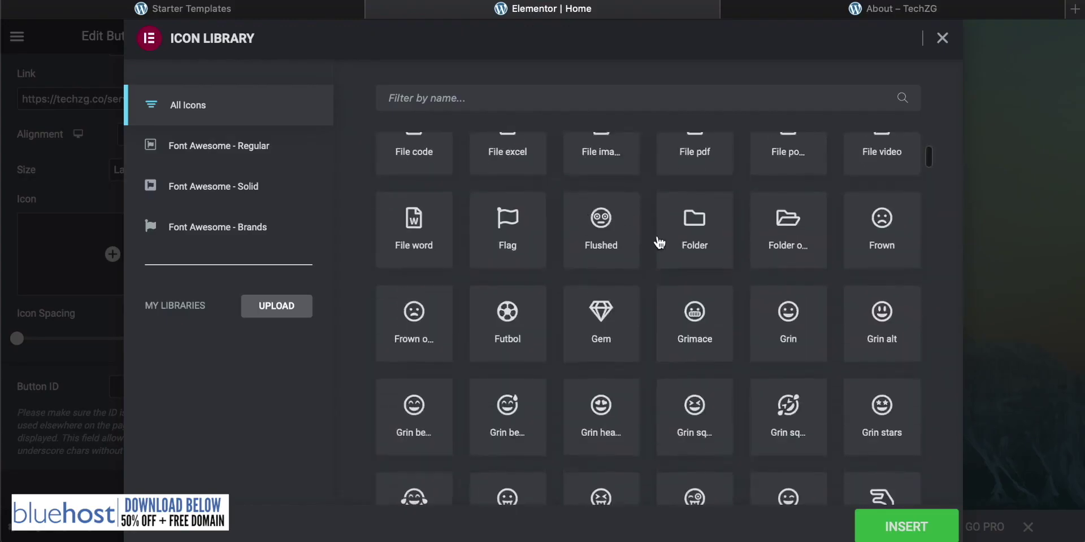
scroll(734, 235, up, 5)
click(448, 100)
text(ar)
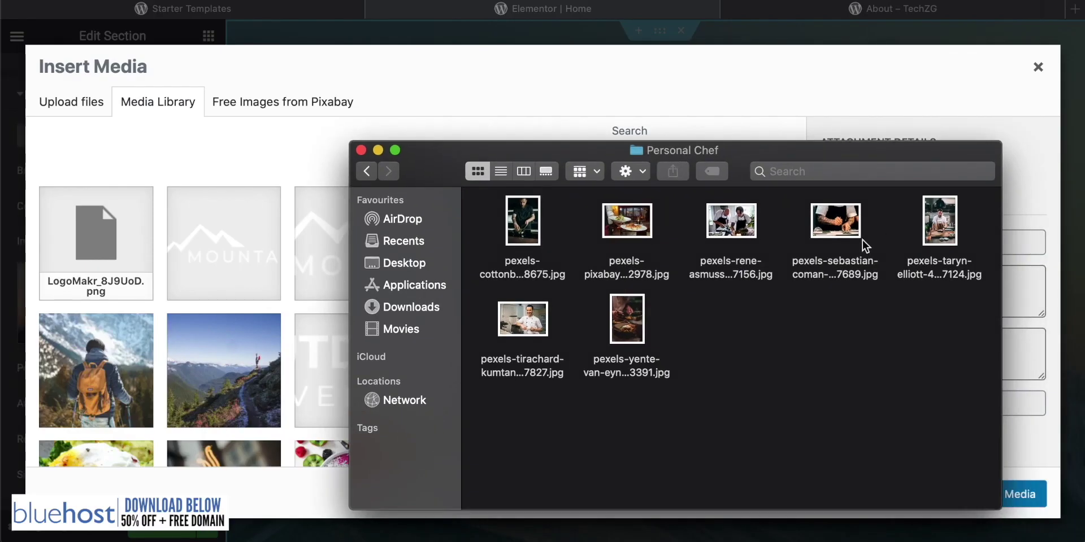
Upload the chef photo, then make the hero background the new YouTube video ending at 20 seconds
drag(864, 246, 179, 243)
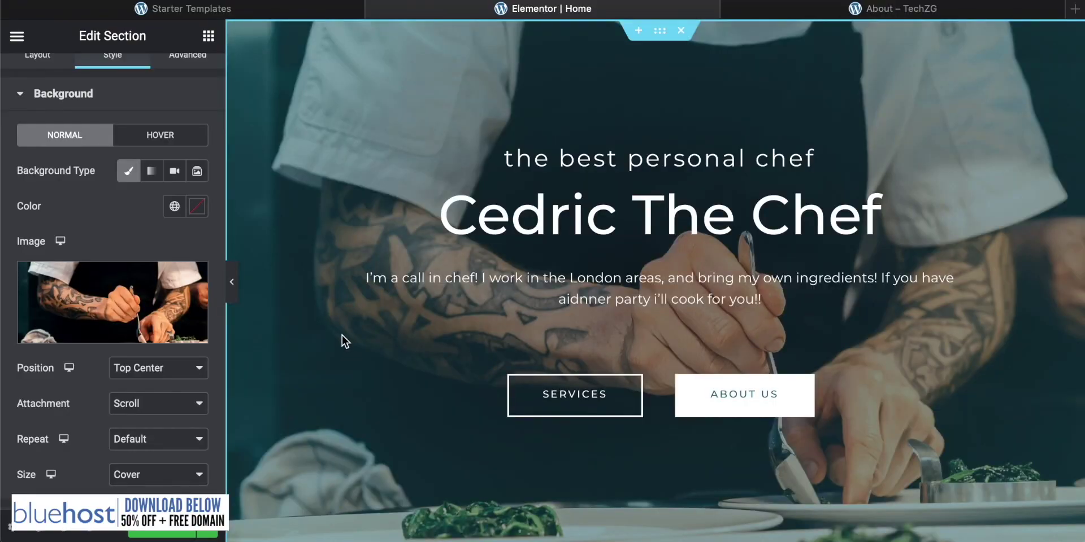
scroll(56, 124, up, 1)
click(173, 203)
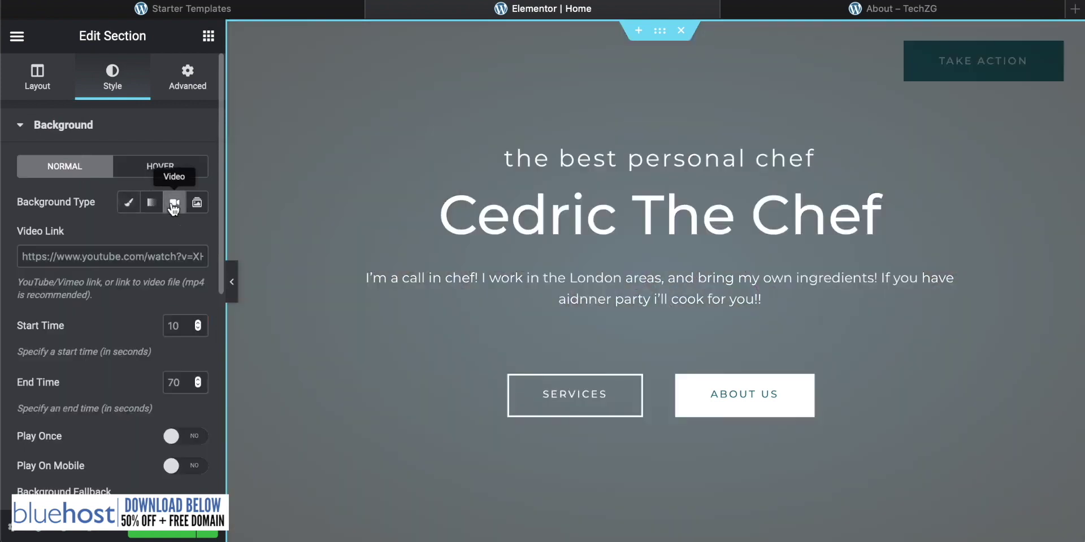
triple_click(97, 257)
key(ctrl+v)
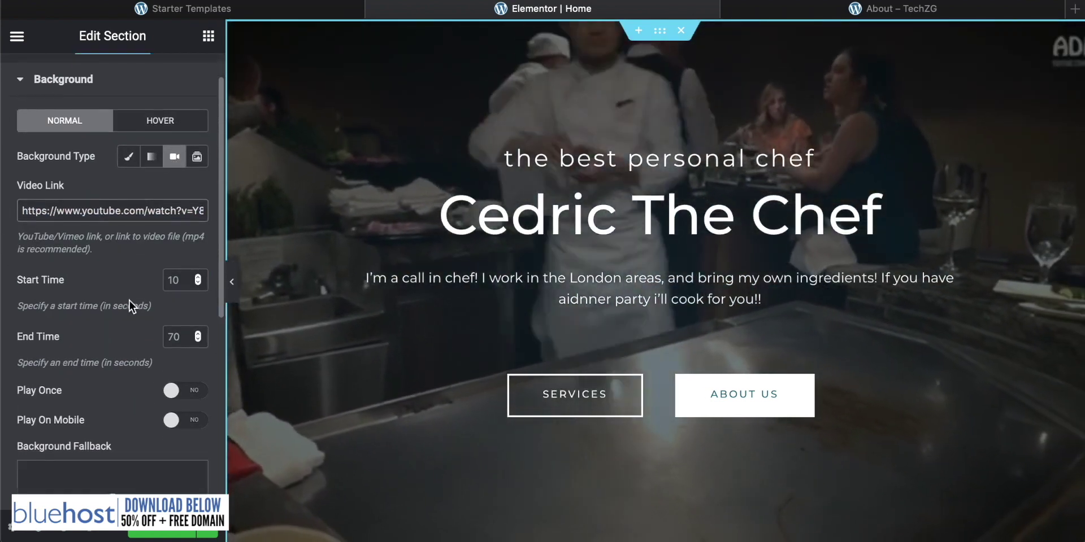
scroll(138, 302, down, 1)
double_click(174, 335)
text(-1)
key(BackSpace)
key(BackSpace)
text(20)
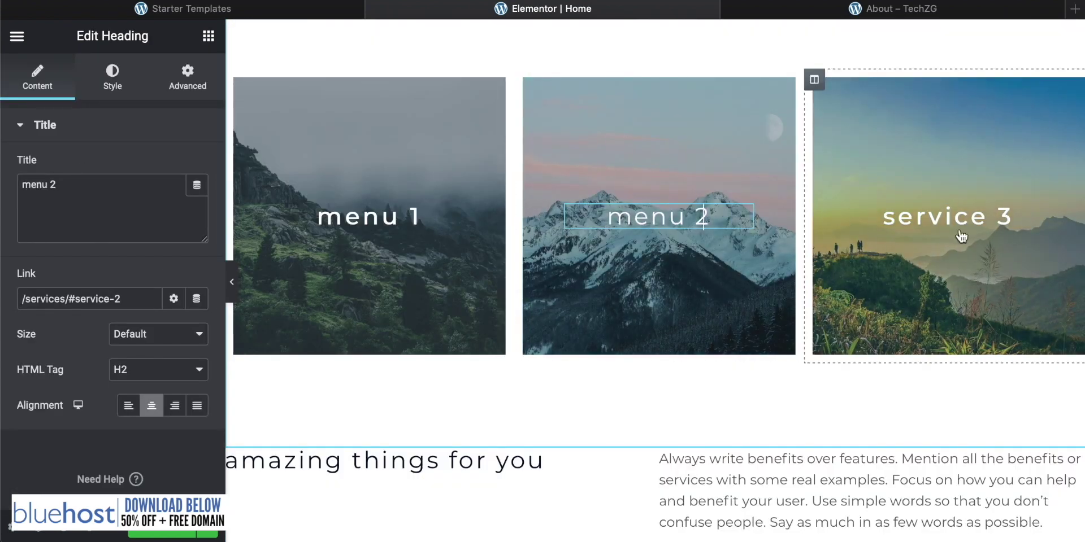
Rename the 'service 3' heading to 'menu 3' and bring up the first column's context menu
double_click(926, 216)
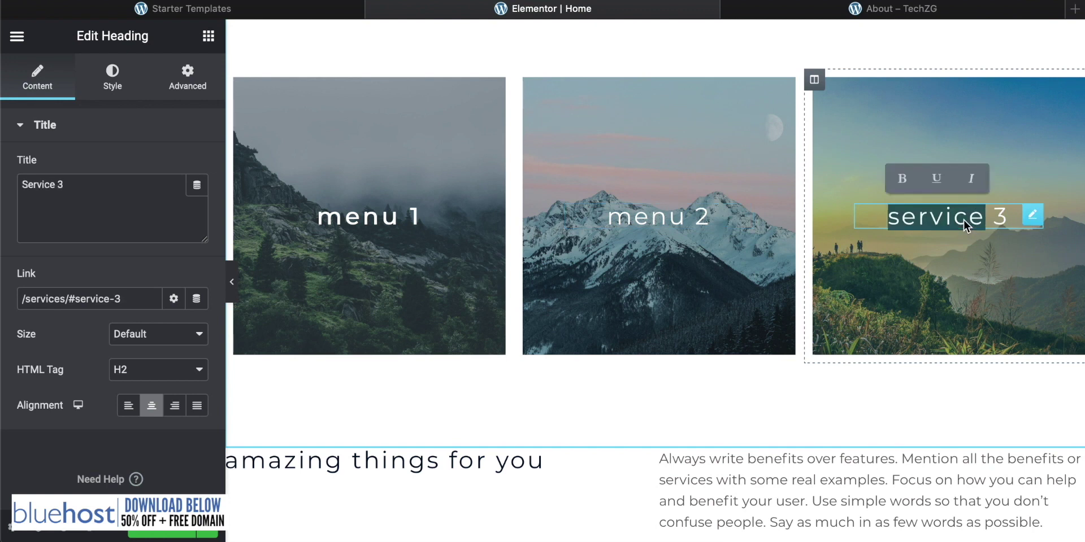
text(menu)
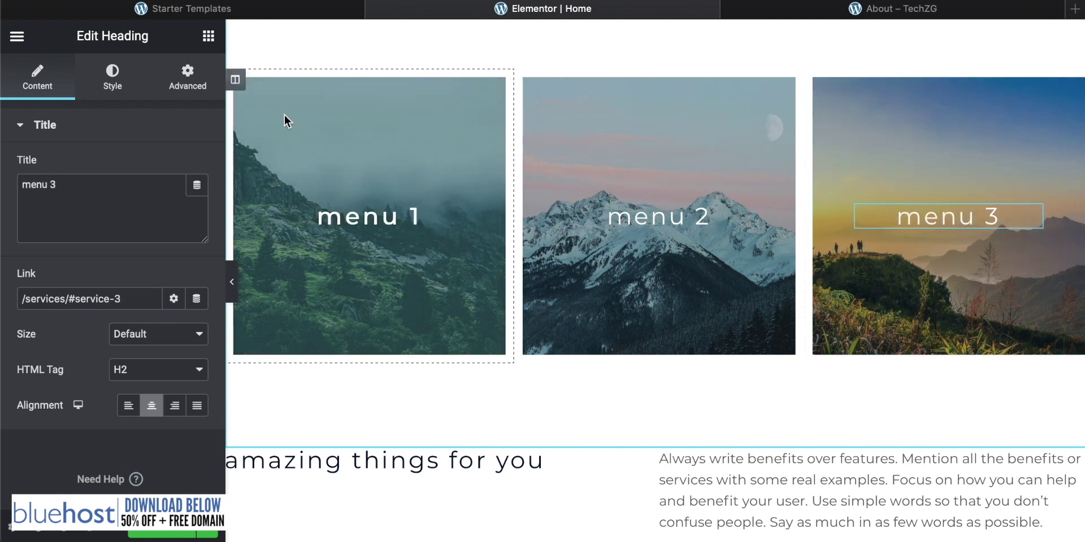
right_click(269, 113)
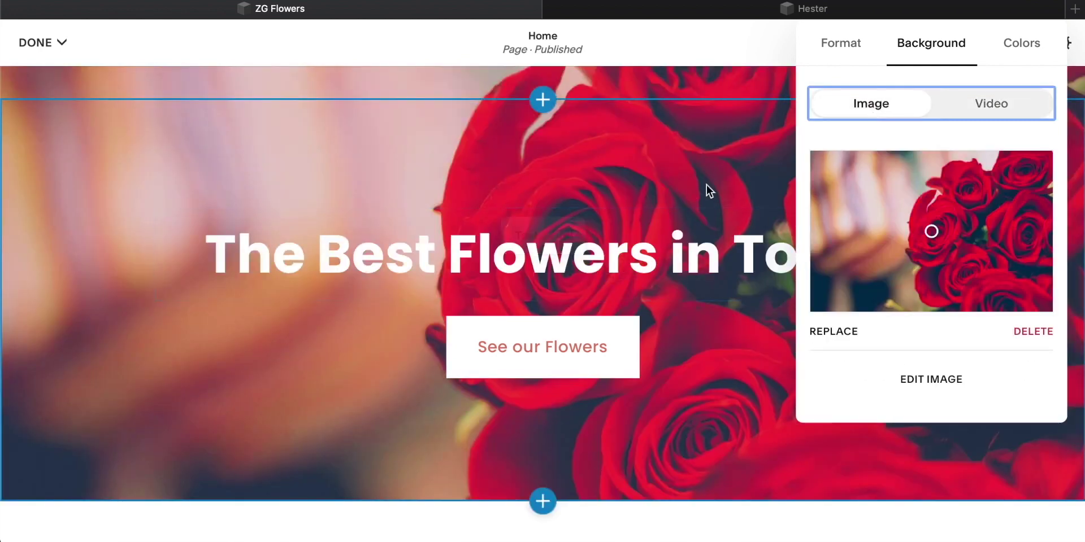
Close the Background panel of the red roses hero banner
click(707, 184)
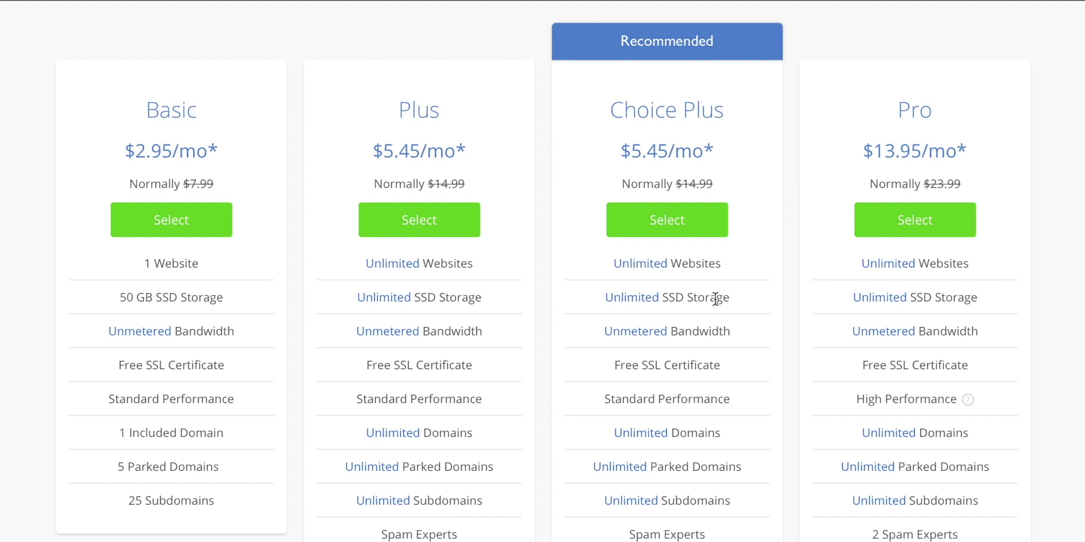
Review the Bluehost plans and site setup form, then choose the Hestia theme for TechZG
scroll(715, 299, down, 3)
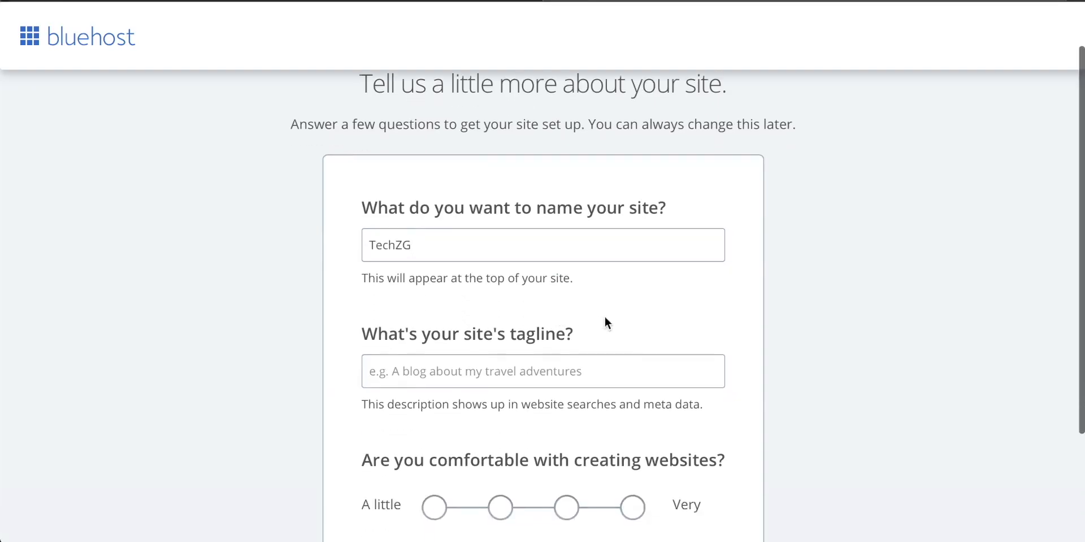
scroll(604, 317, down, 1)
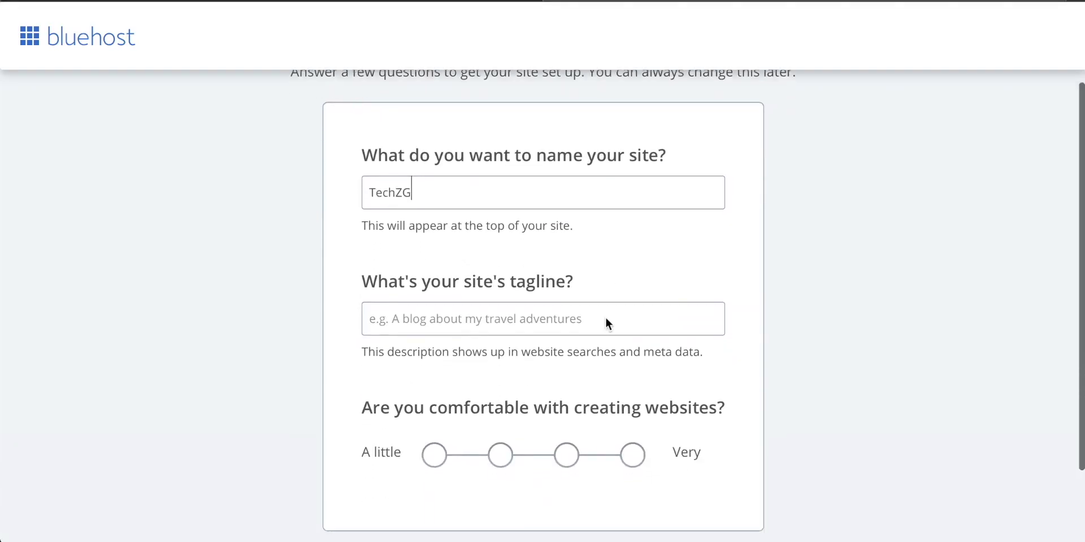
drag(583, 275, 352, 260)
click(503, 294)
scroll(502, 299, down, 1)
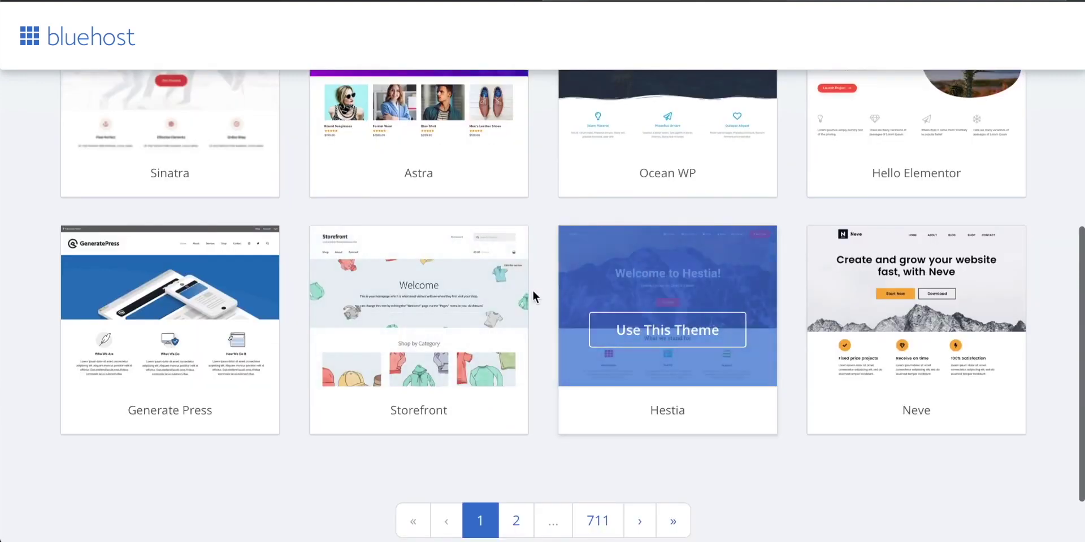
click(575, 250)
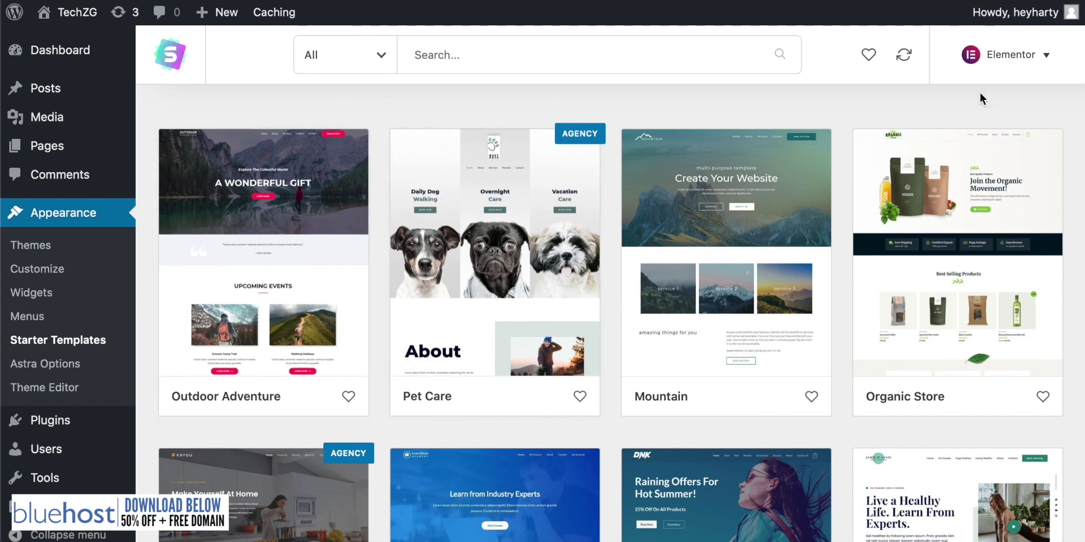
Keep Elementor as the page builder and select the Mountain template's Services page
click(1046, 56)
click(989, 100)
scroll(612, 272, down, 1)
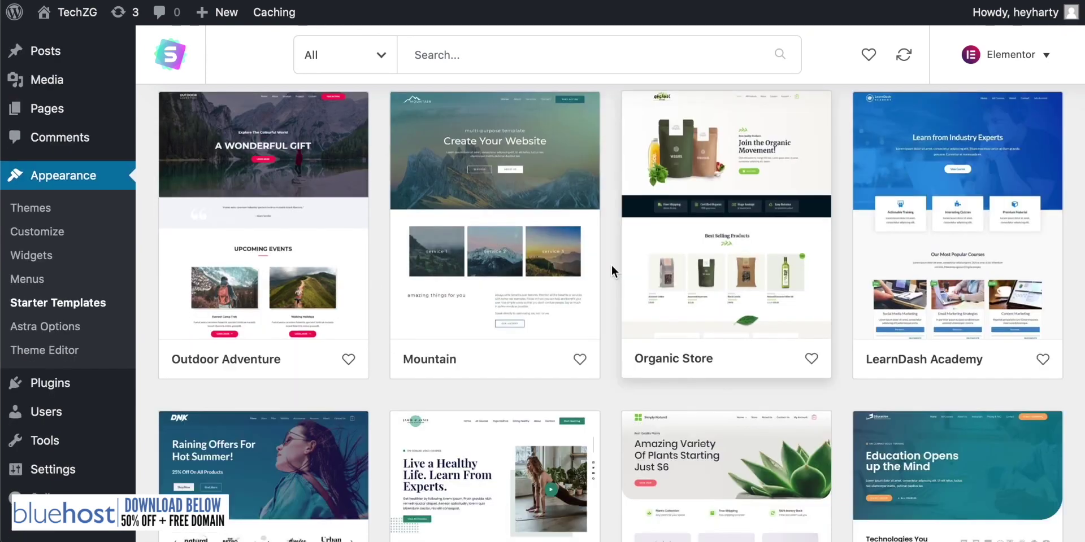
scroll(611, 270, up, 1)
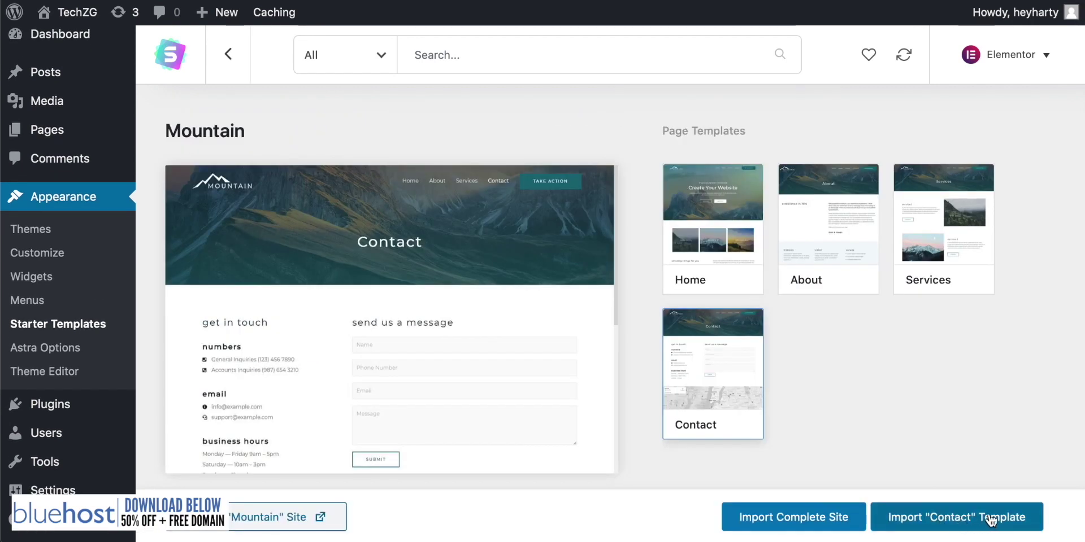
click(944, 264)
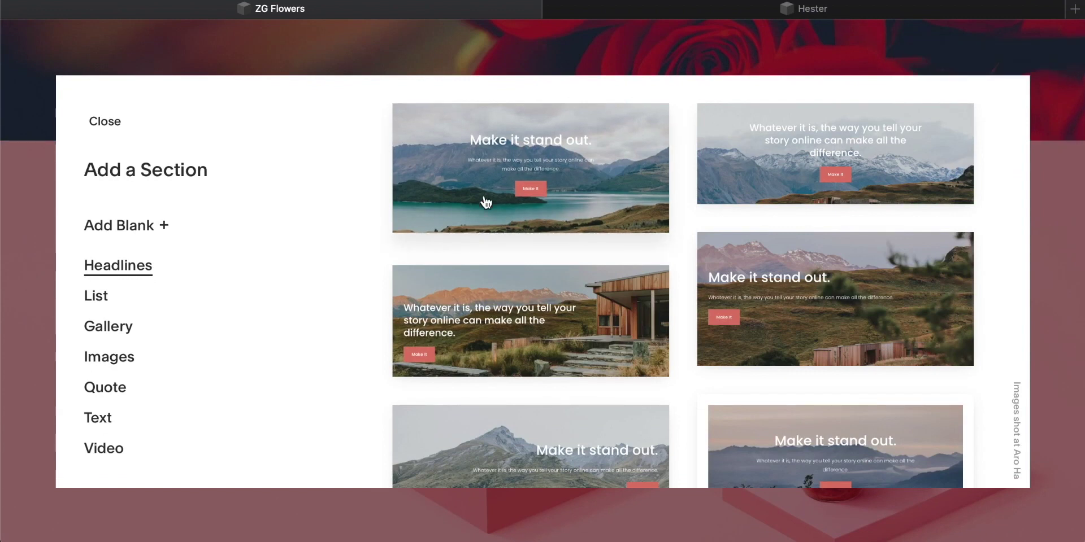
Browse the gallery and video section layouts in the Add a Section panel
click(148, 319)
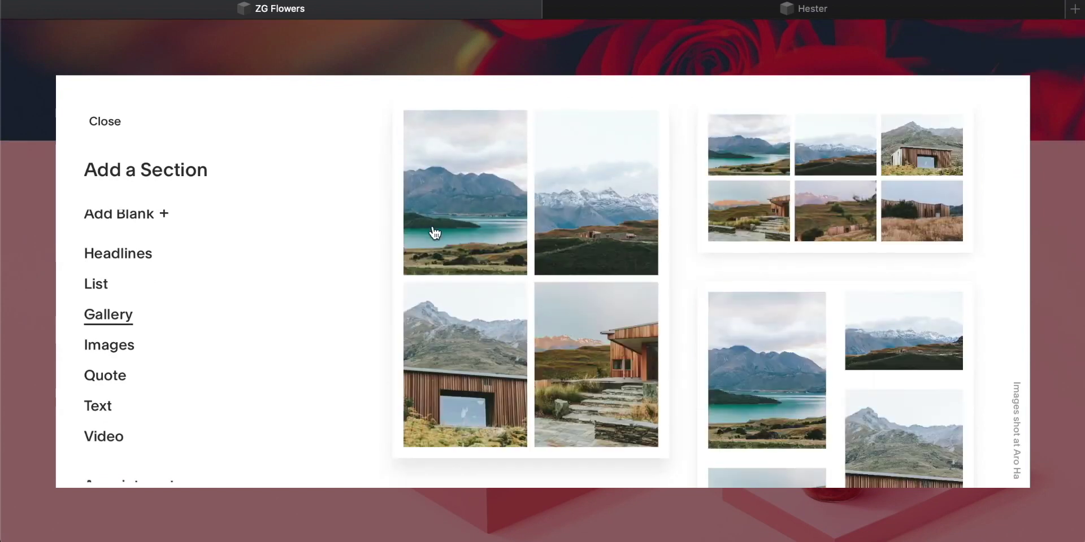
scroll(139, 298, down, 2)
scroll(139, 298, down, 1)
click(101, 338)
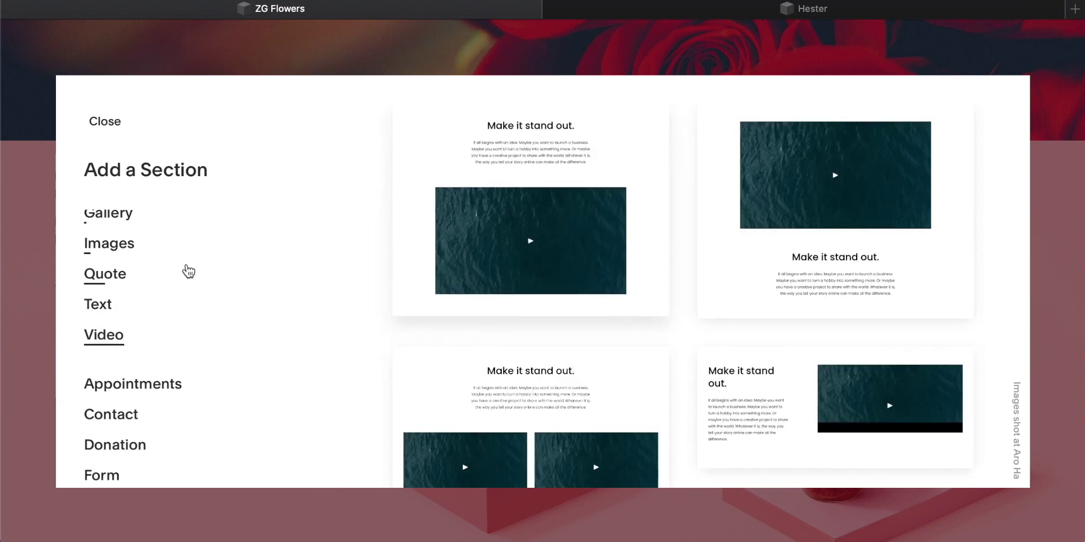
scroll(188, 272, down, 6)
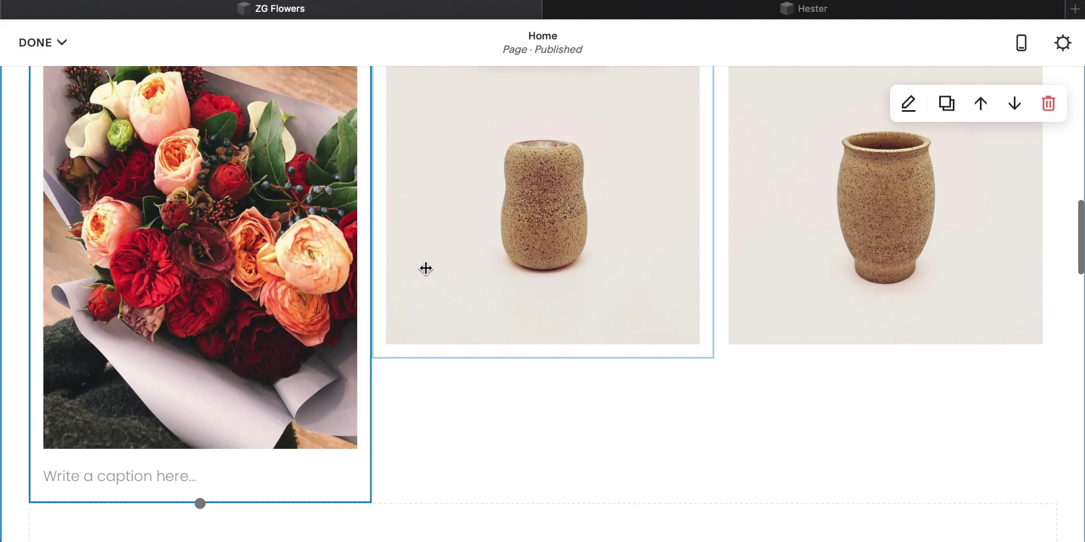
scroll(410, 287, down, 1)
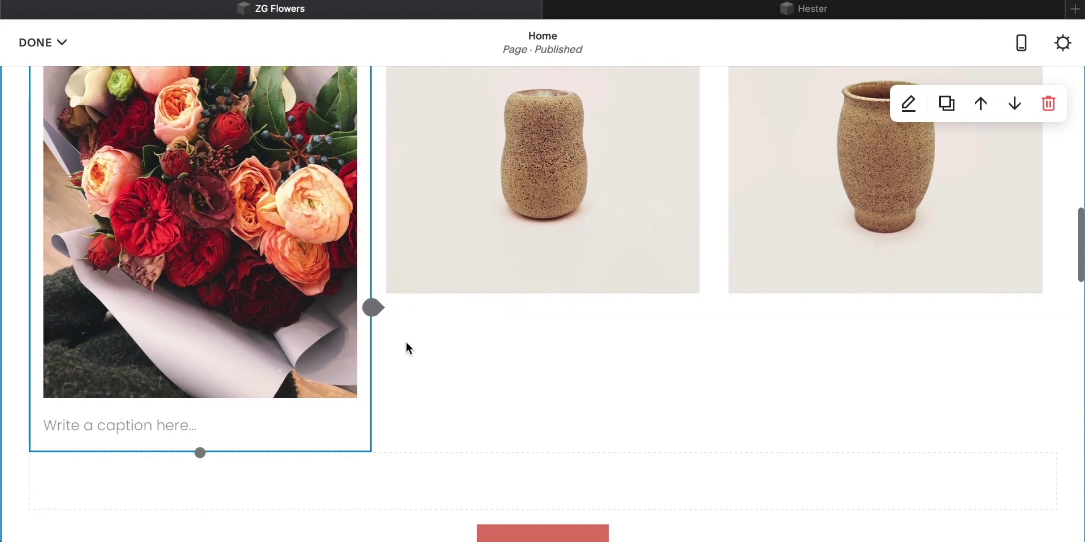
Caption the flower bouquet image 'Fresh bunches'
click(100, 439)
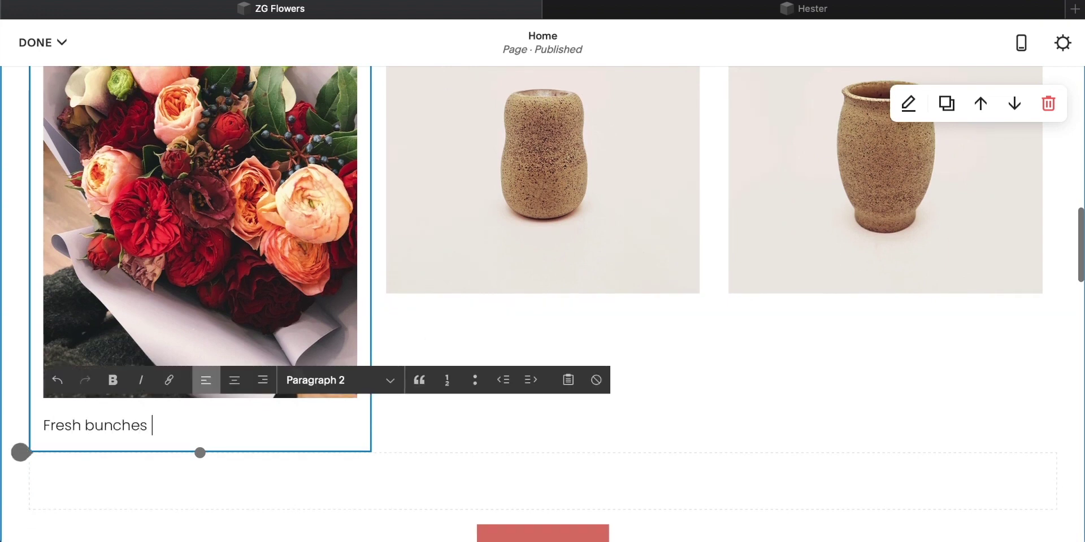
click(429, 460)
scroll(530, 424, up, 2)
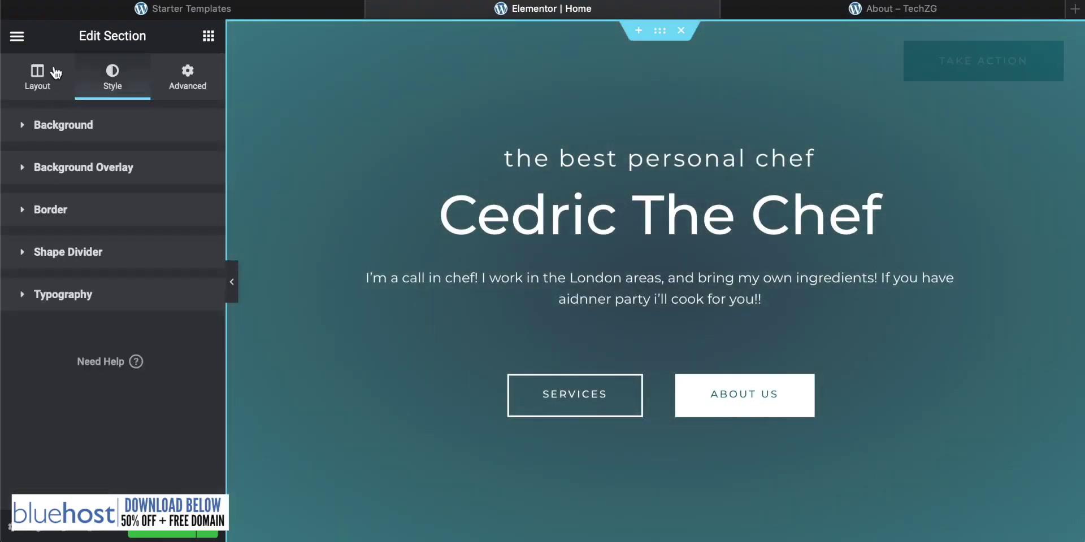
Switch the hero section's Background to Classic so the chef photo shows
click(53, 121)
click(126, 200)
scroll(100, 287, down, 3)
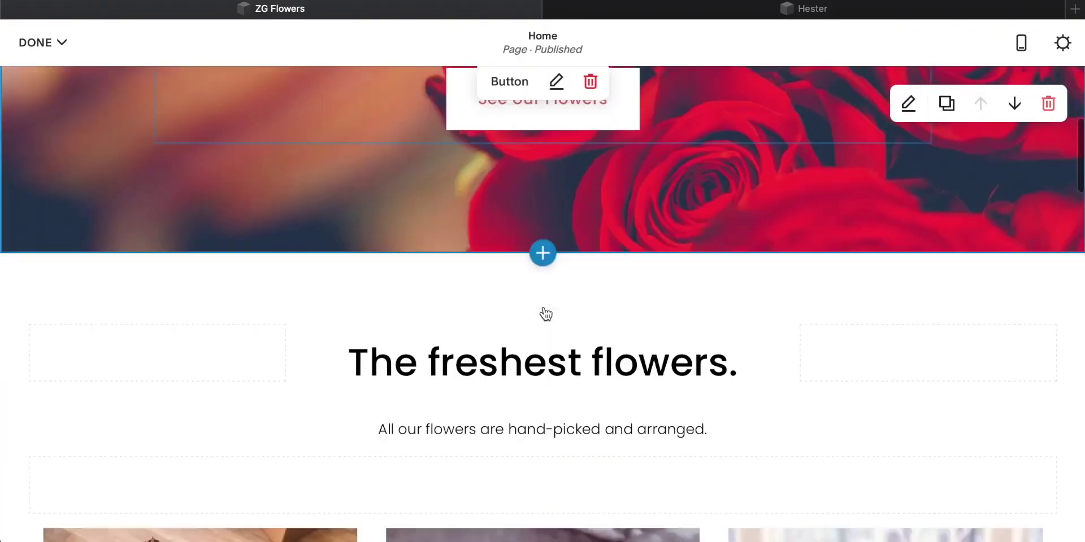
scroll(546, 314, down, 12)
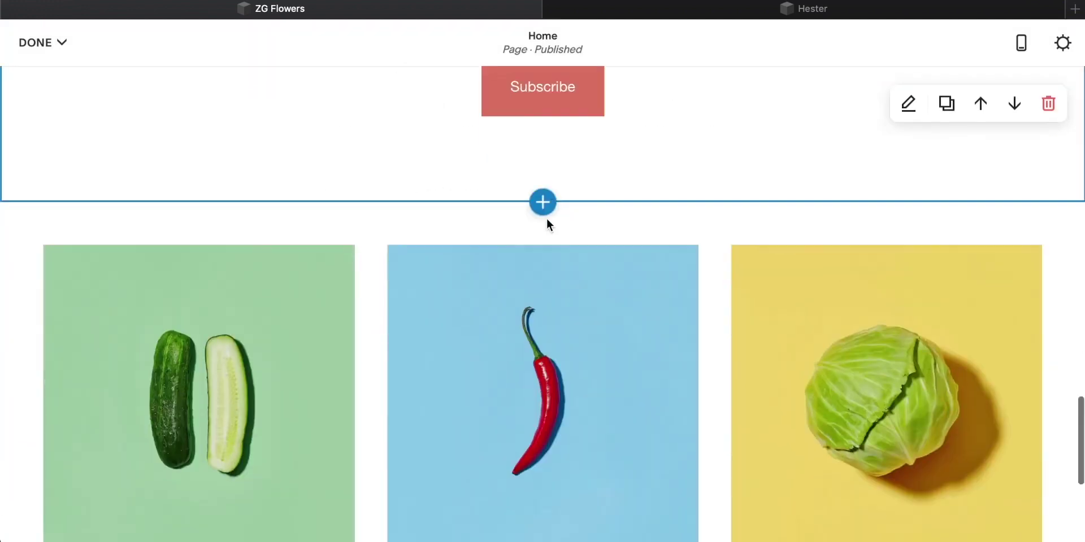
Scroll the ZG Flowers page and select the 'What's the Dill?' heading for editing
scroll(546, 221, down, 4)
scroll(290, 307, up, 5)
scroll(487, 305, down, 2)
scroll(488, 304, up, 1)
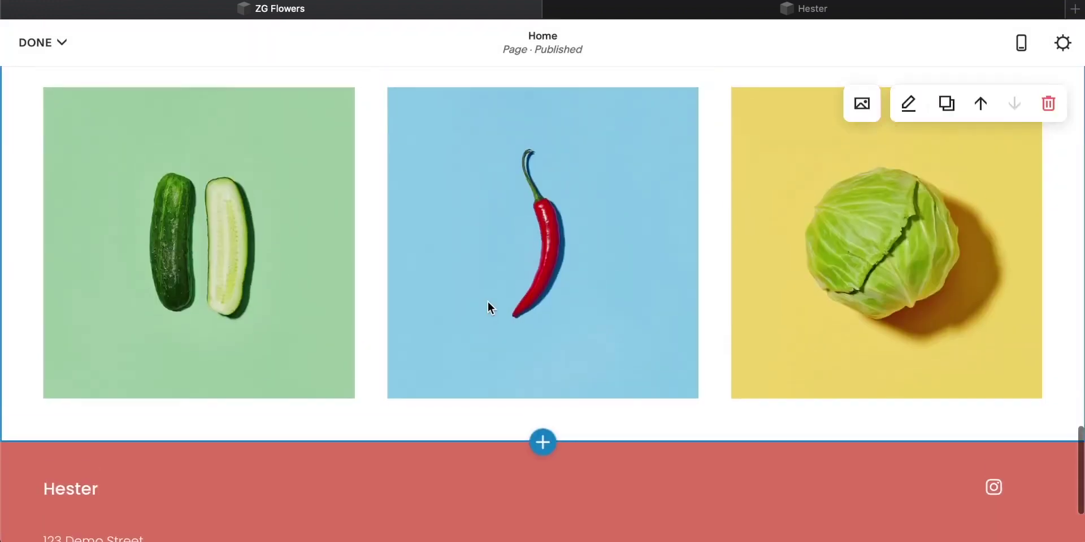
scroll(487, 301, up, 5)
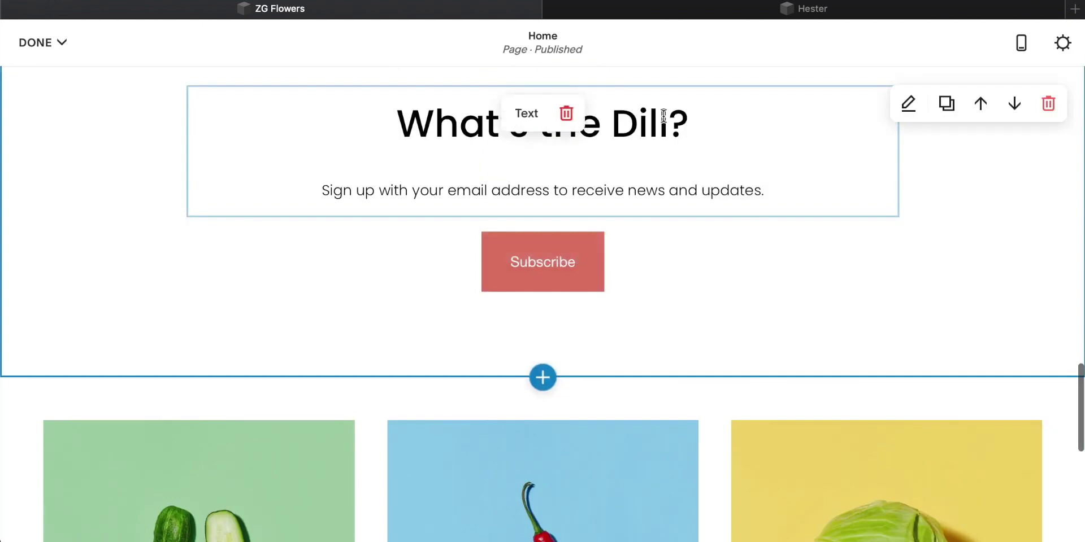
click(663, 116)
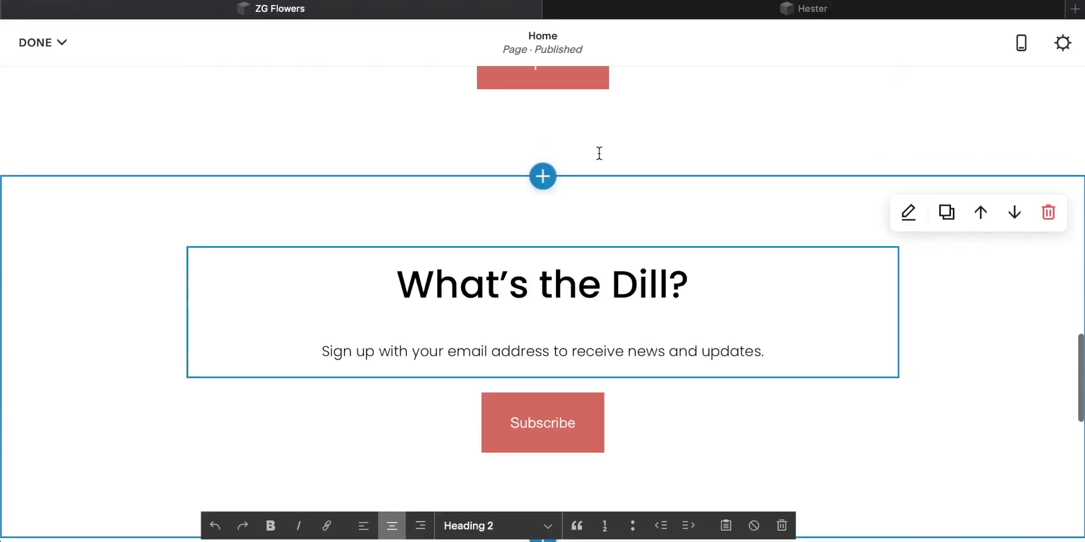
scroll(574, 339, down, 1)
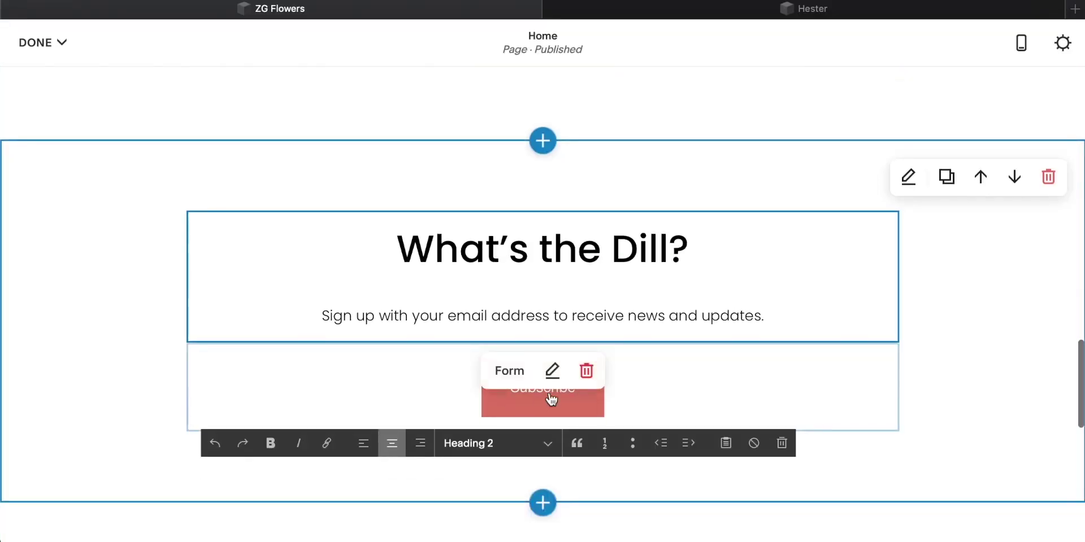
Retitle the heading 'Sign up for updates' and open the subscribe form's Email field
triple_click(673, 225)
text(Sign up)
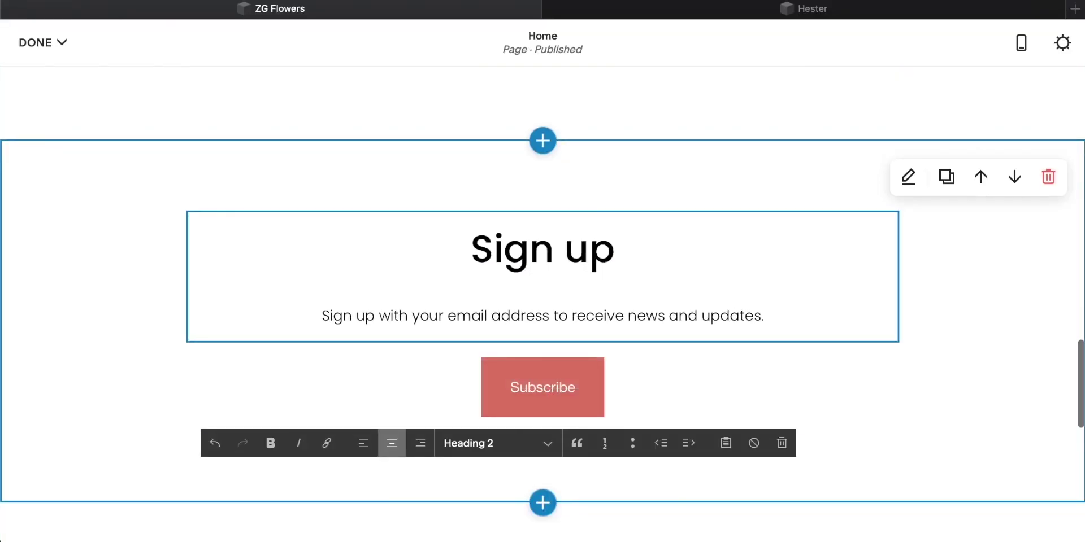
text( for updates)
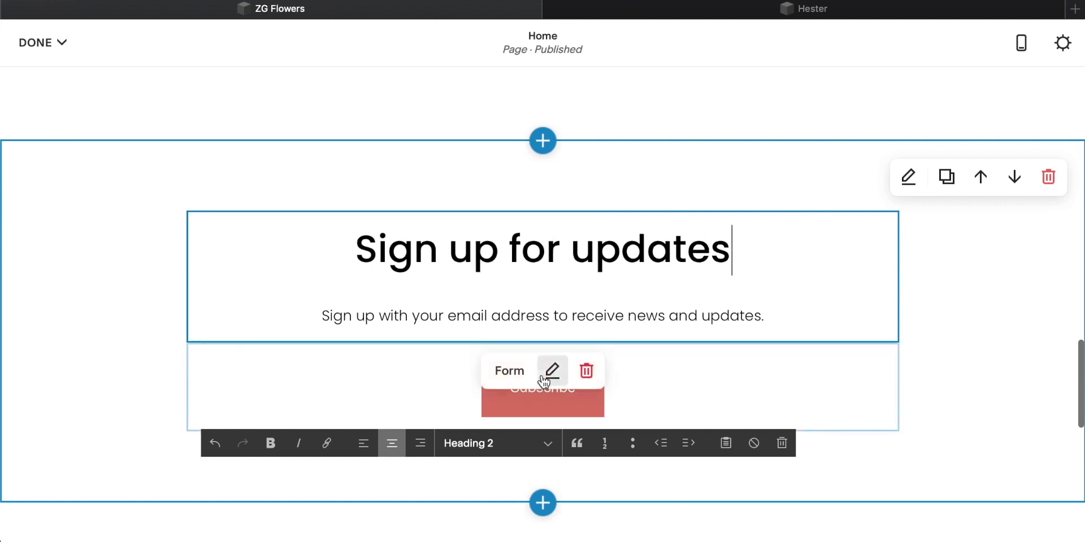
click(551, 369)
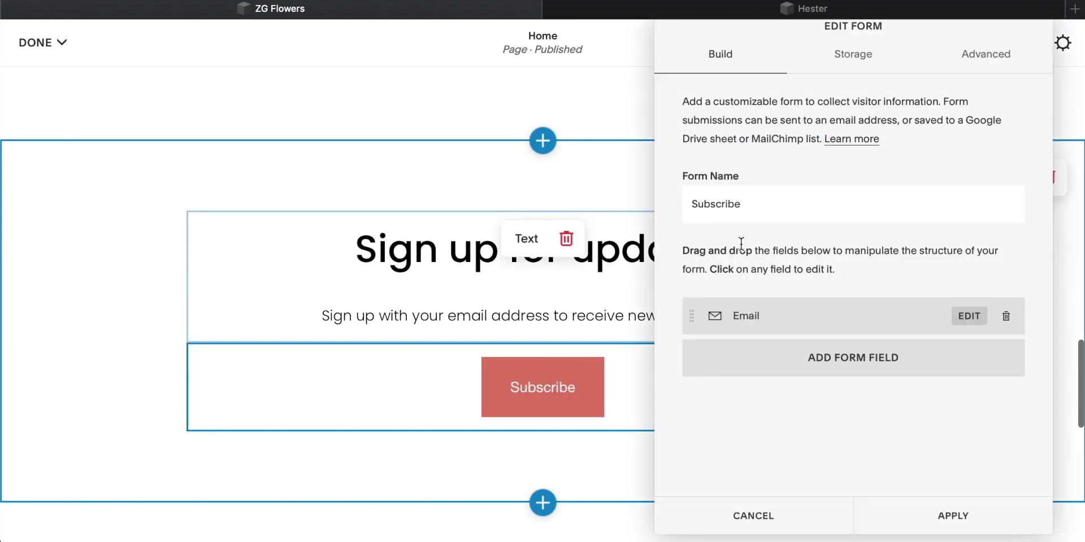
click(787, 316)
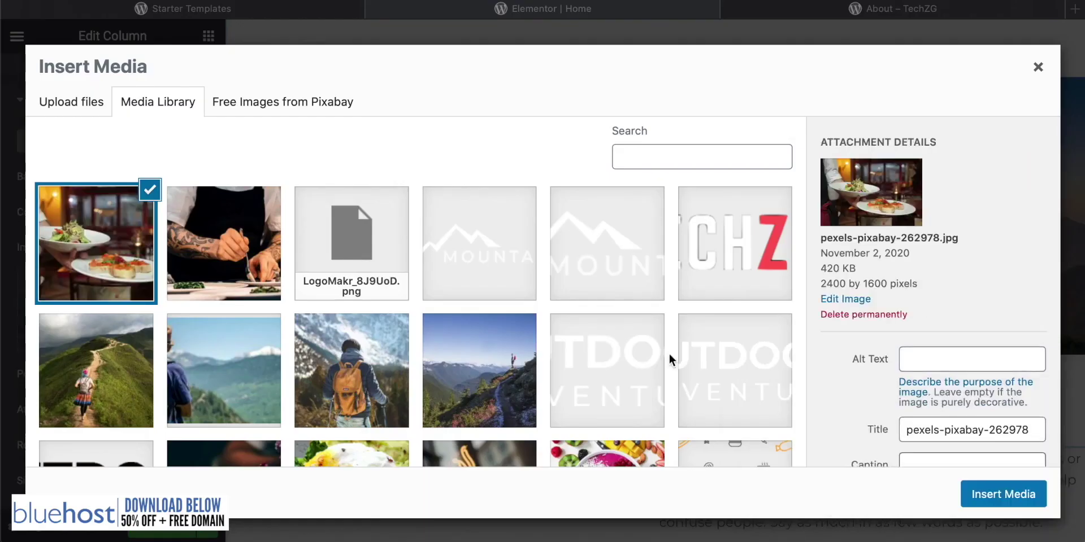
Link the Menu 1 heading to /services/#service-1 and scroll the canvas to check it
click(128, 298)
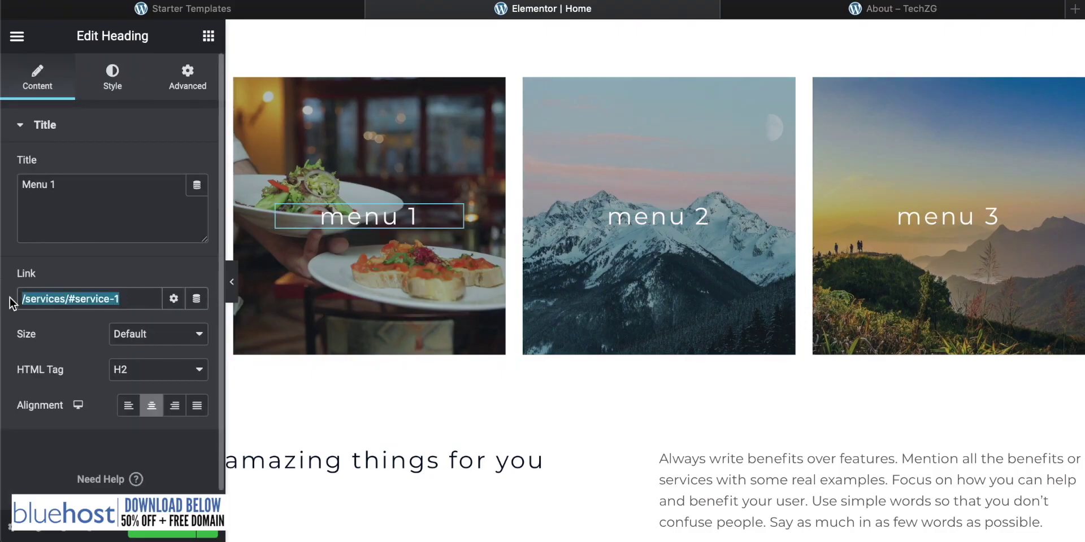
scroll(642, 296, down, 20)
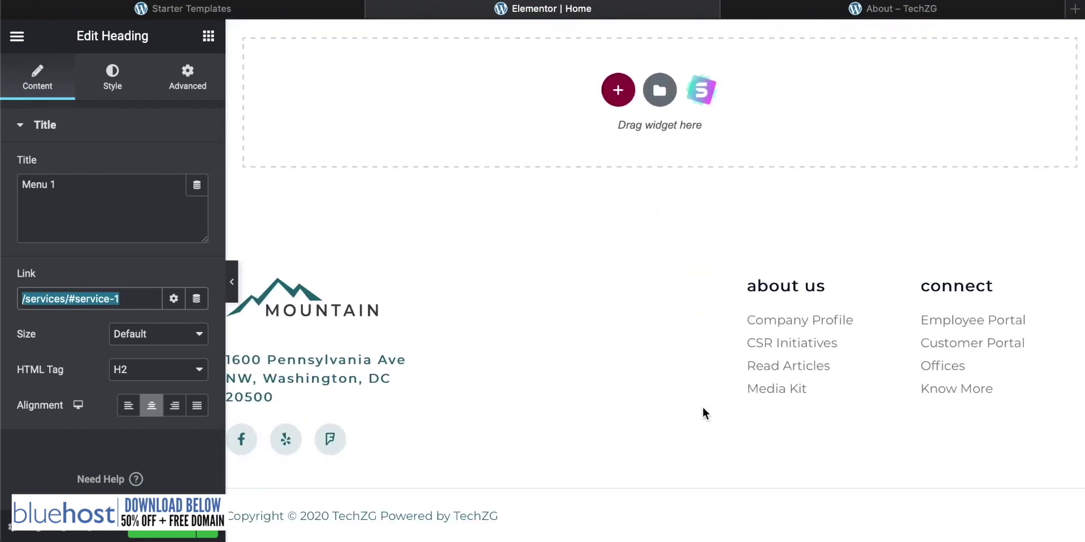
scroll(789, 399, up, 20)
click(3, 274)
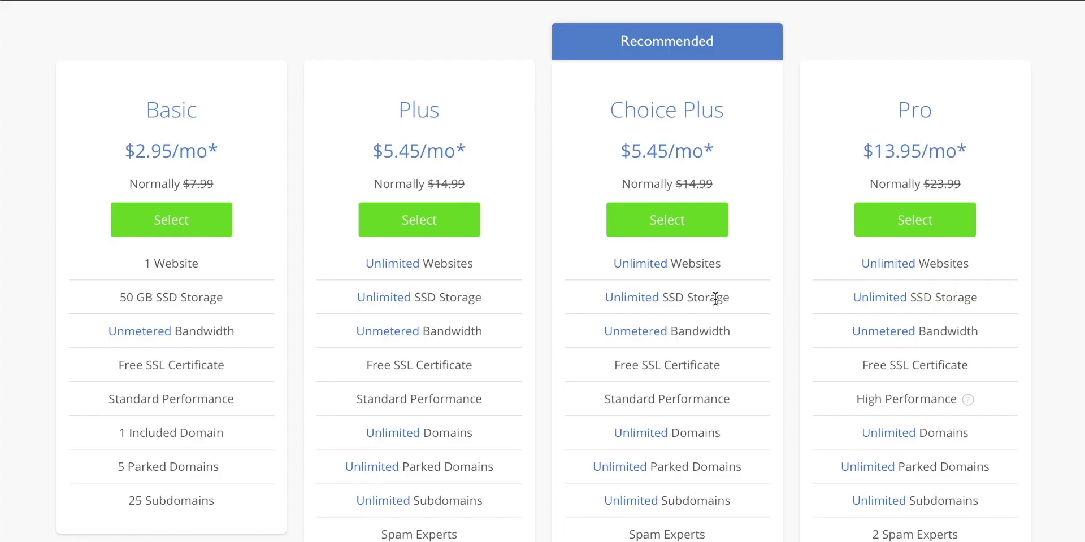
Compare the Bluehost pricing cards and select the Choice Plus plan
scroll(715, 299, down, 3)
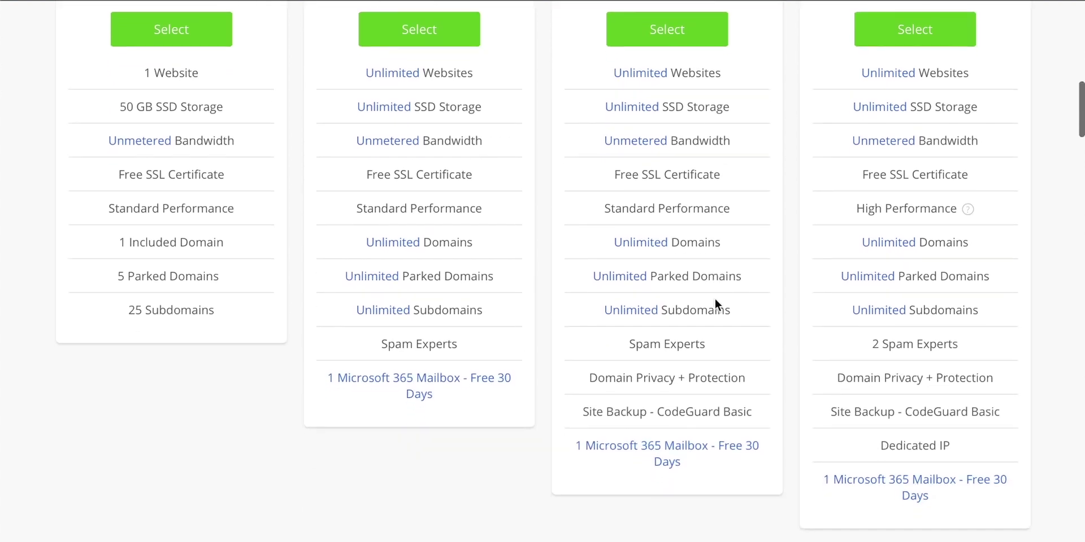
scroll(583, 377, up, 3)
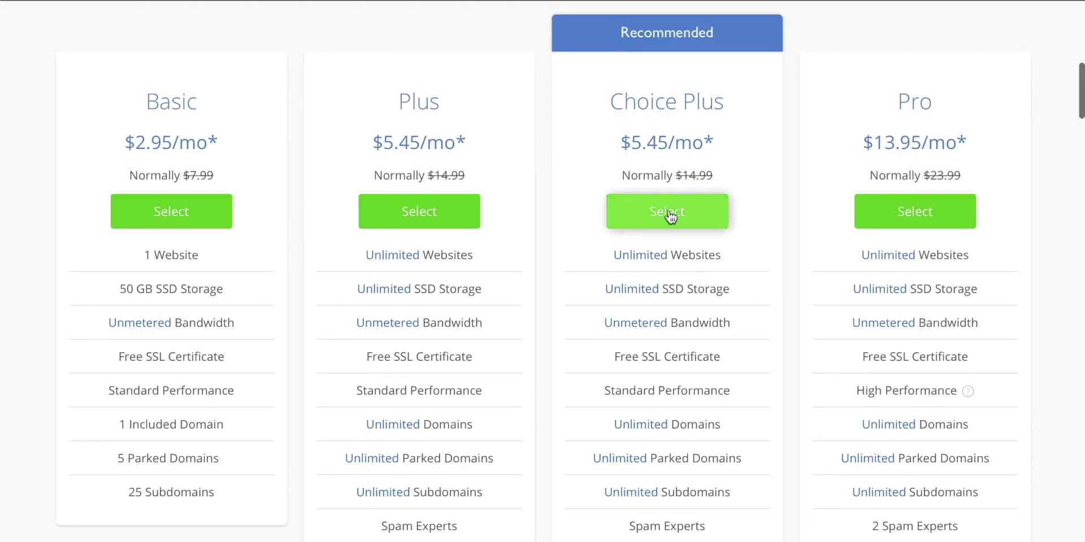
click(668, 221)
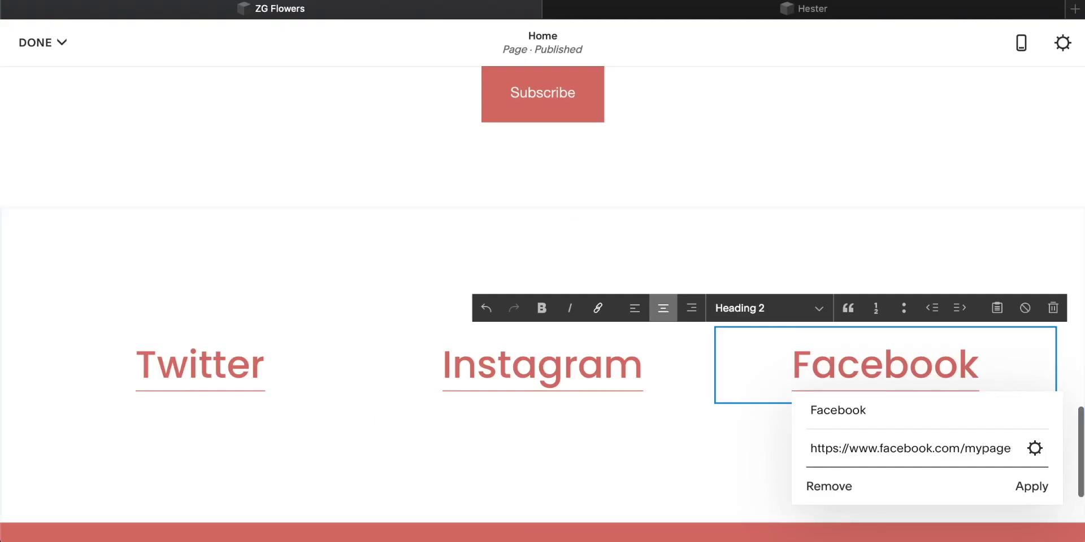
click(1031, 484)
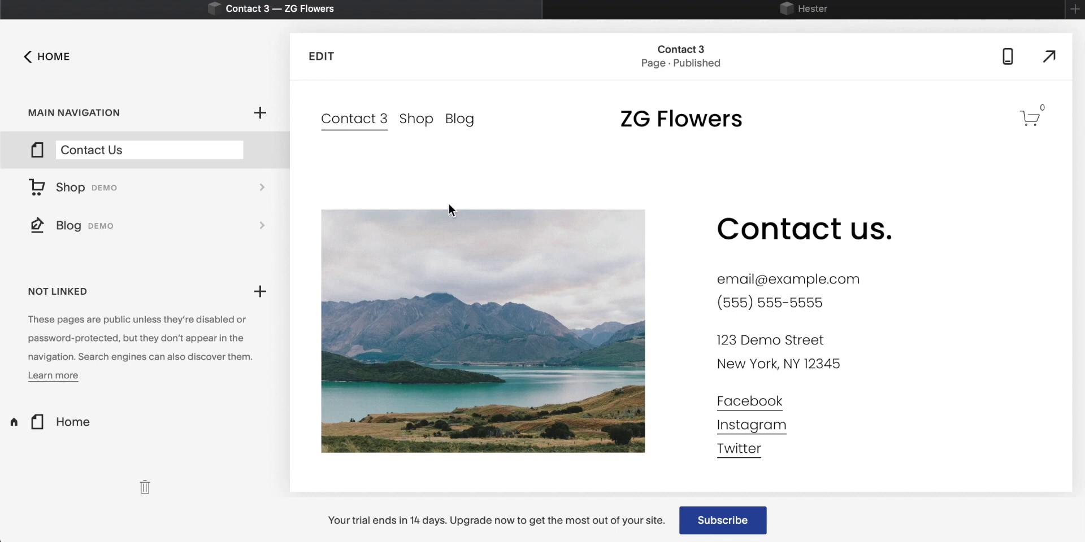
click(118, 266)
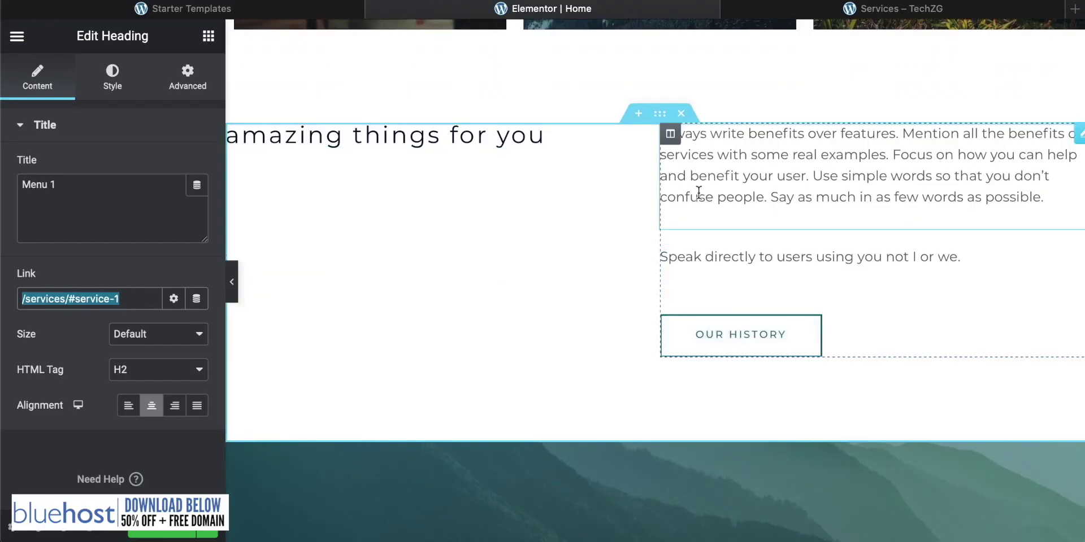
Delete the section holding the benefits text and the Our History button
scroll(632, 138, down, 1)
scroll(574, 206, up, 2)
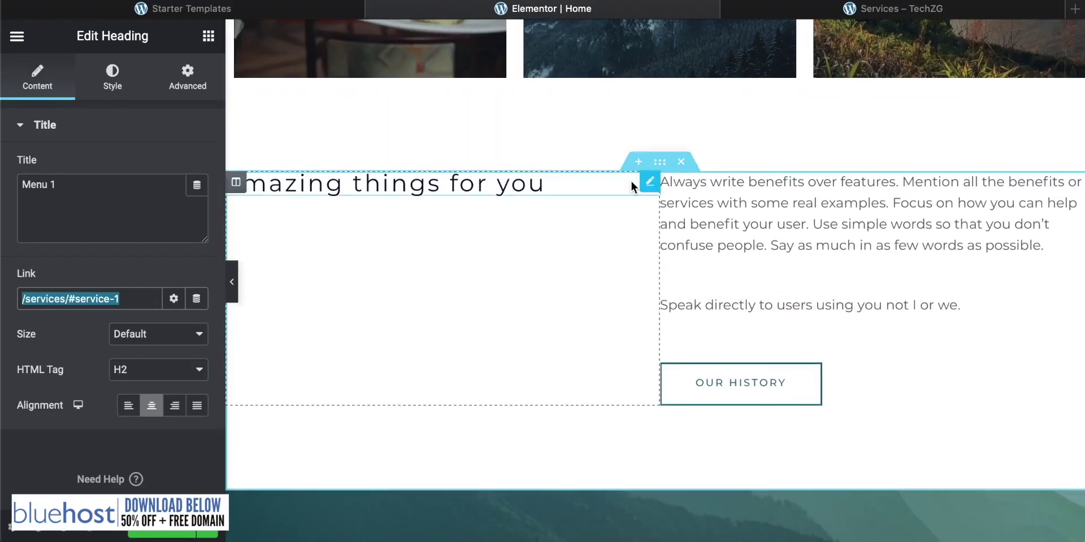
scroll(684, 161, up, 1)
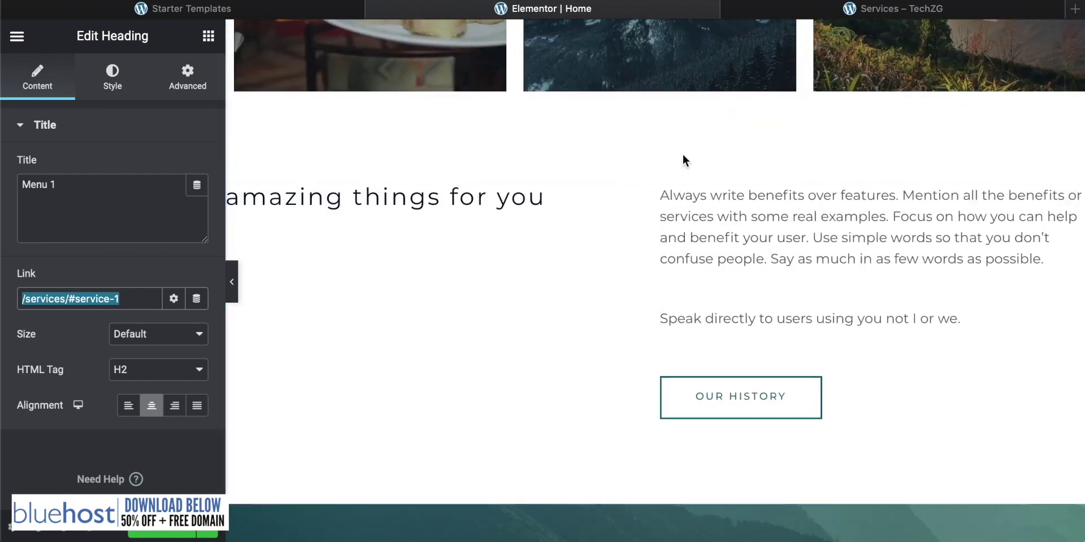
scroll(684, 161, up, 10)
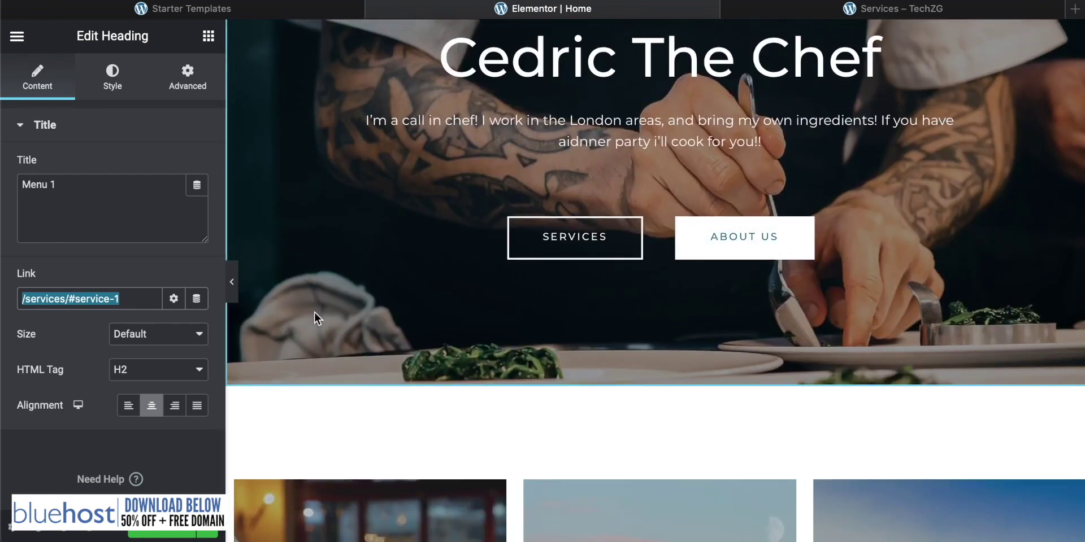
scroll(314, 318, down, 10)
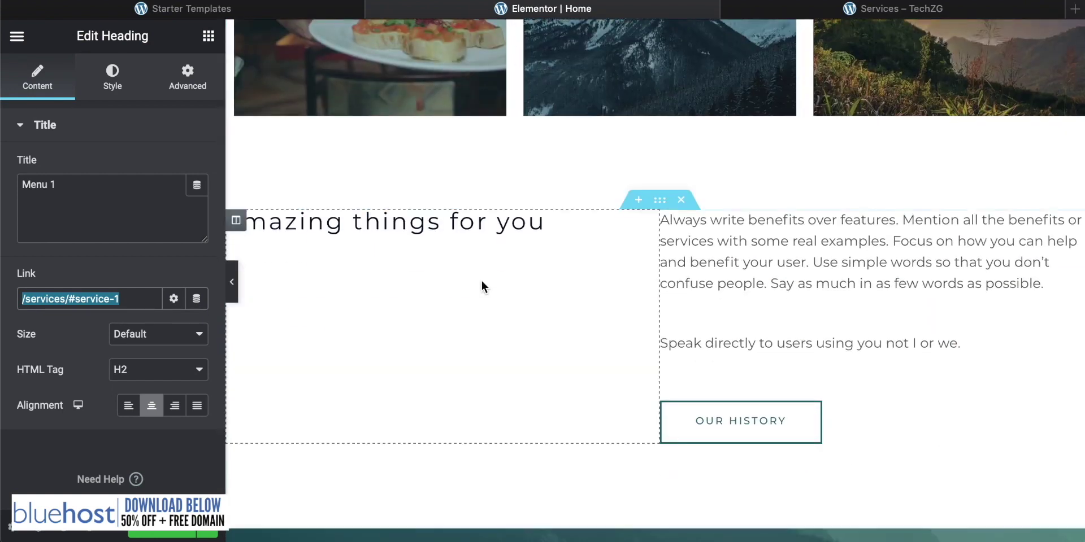
click(682, 200)
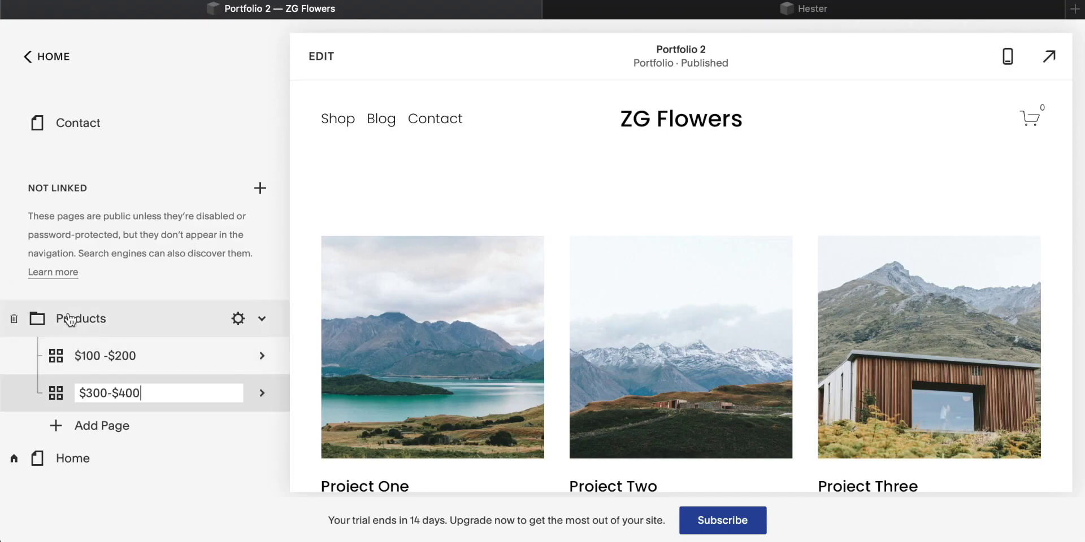
Commit the $300-$400 page name and open the Best Flowers product for editing
key(Return)
click(367, 54)
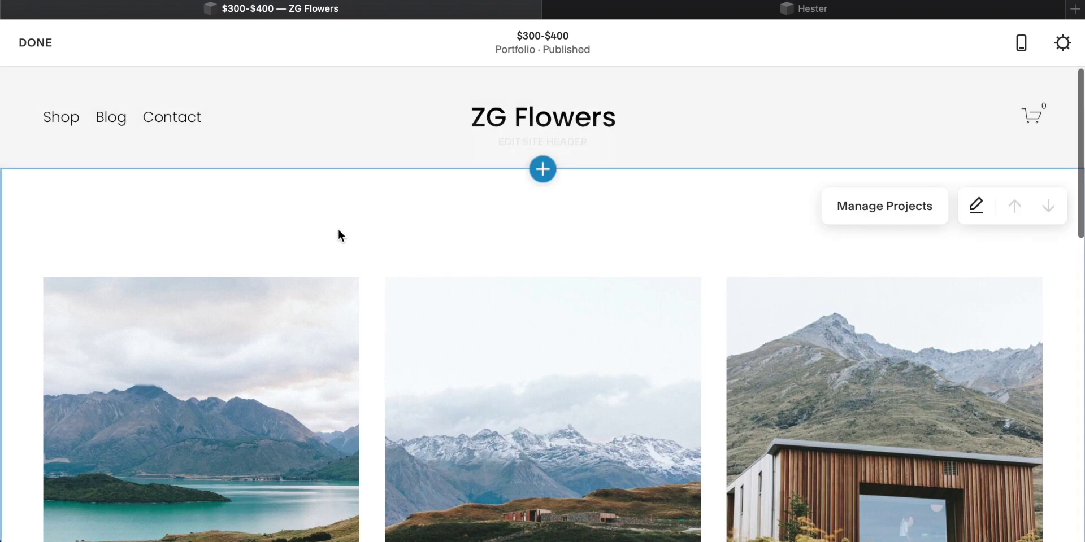
scroll(490, 216, down, 1)
scroll(426, 196, down, 5)
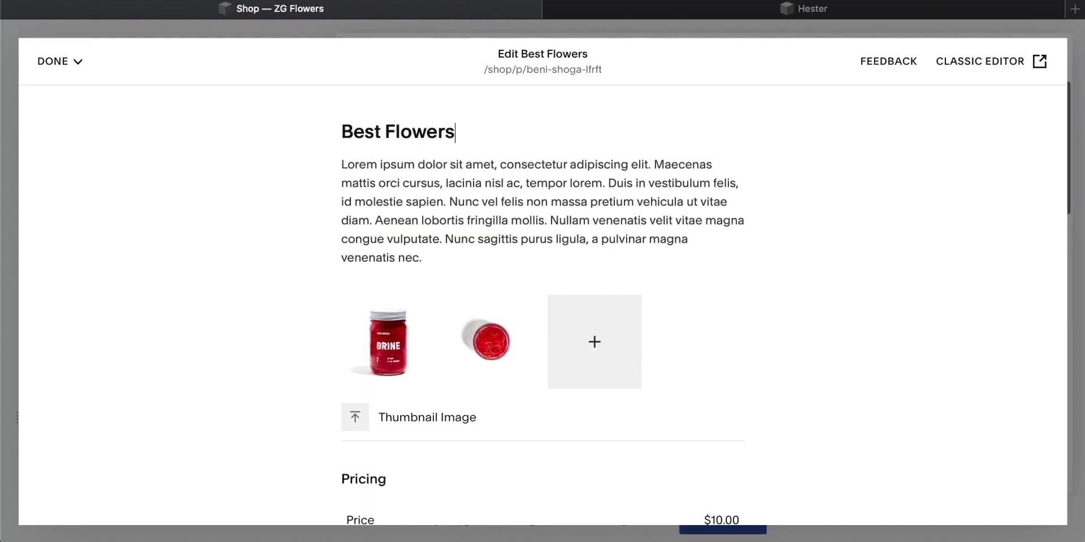
click(437, 202)
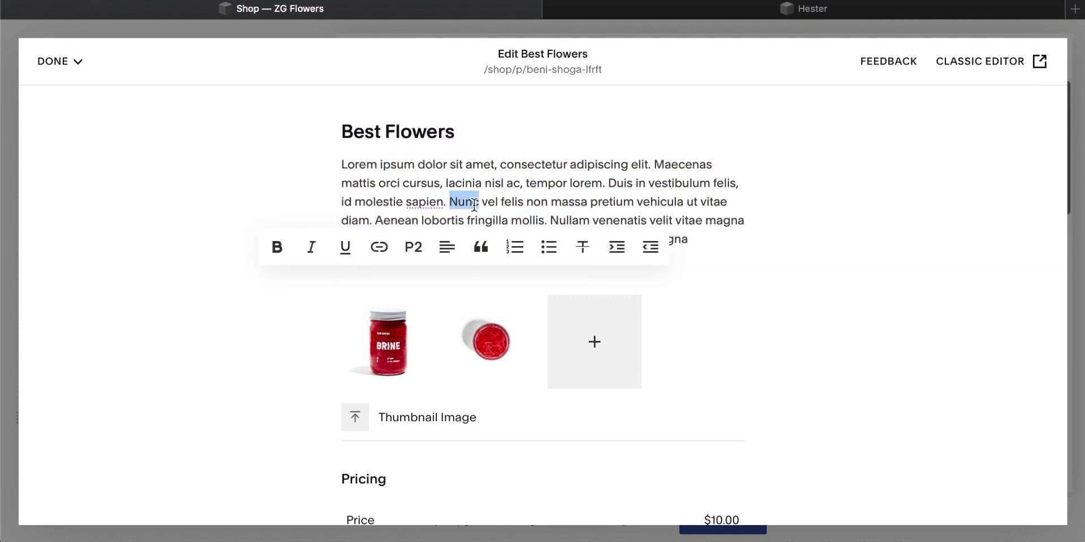
Add a Color option with a Red variant to the Best Flowers product
scroll(441, 189, down, 3)
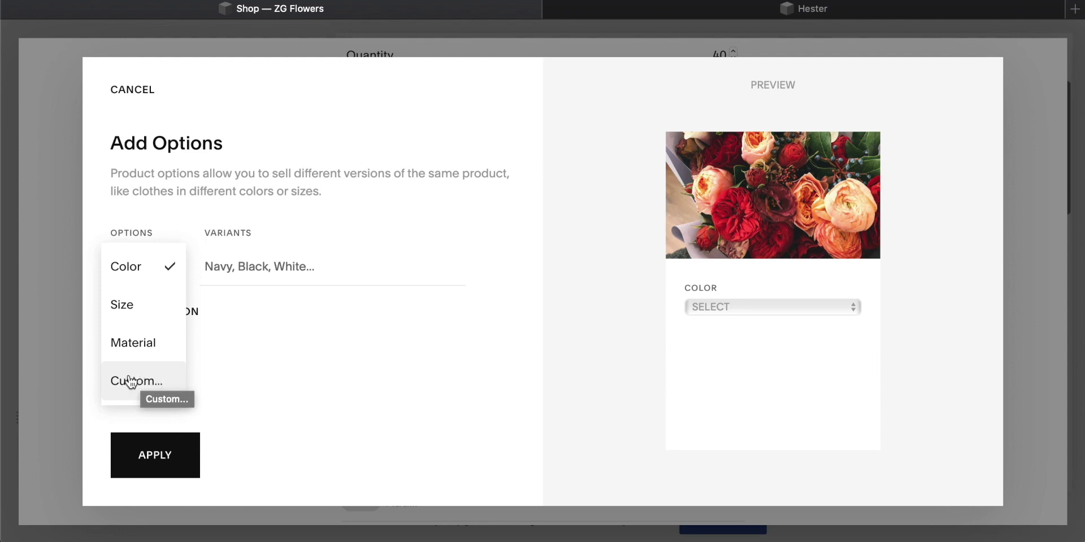
click(270, 272)
text(Red)
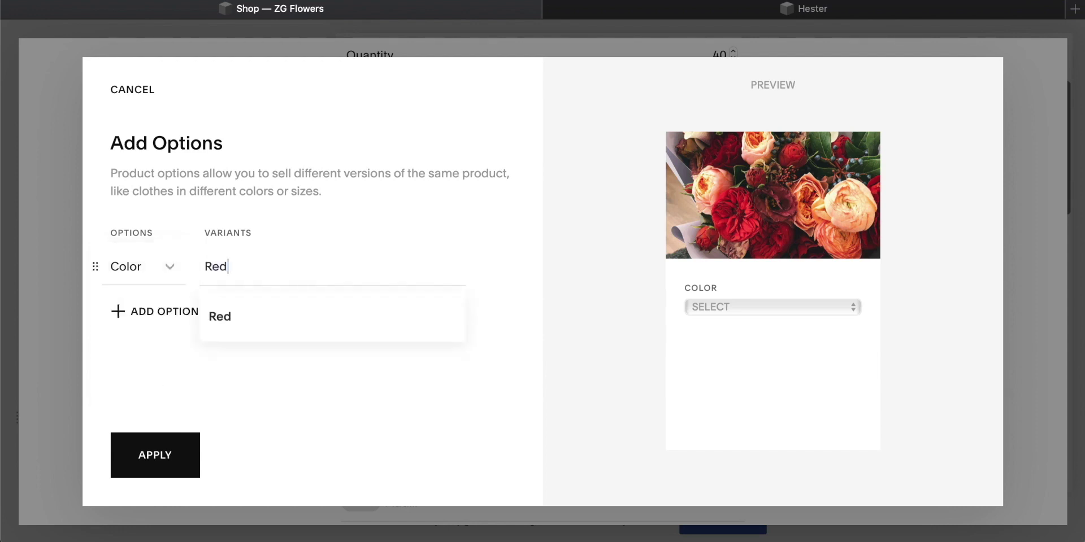
click(305, 318)
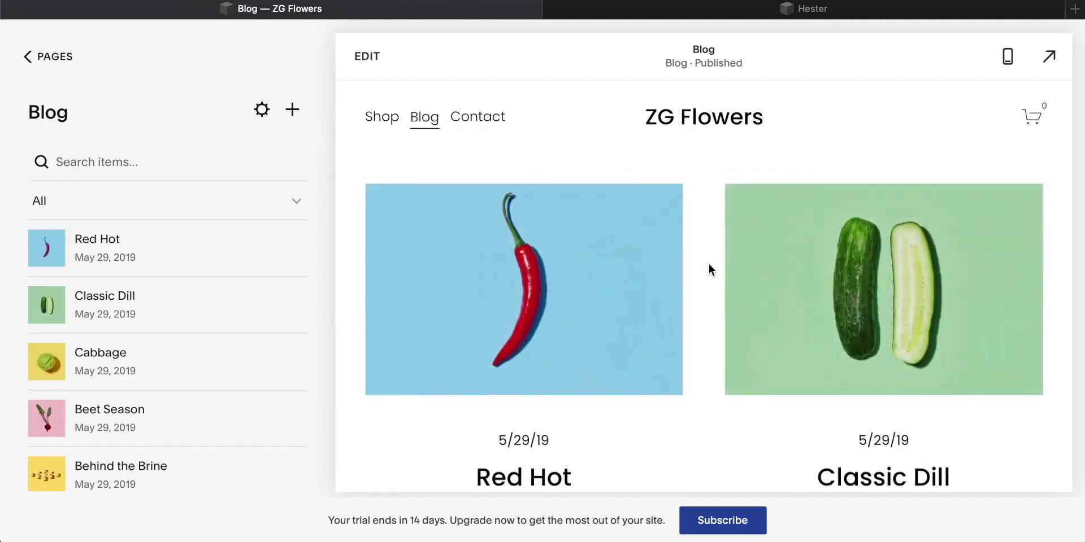
scroll(708, 265, down, 12)
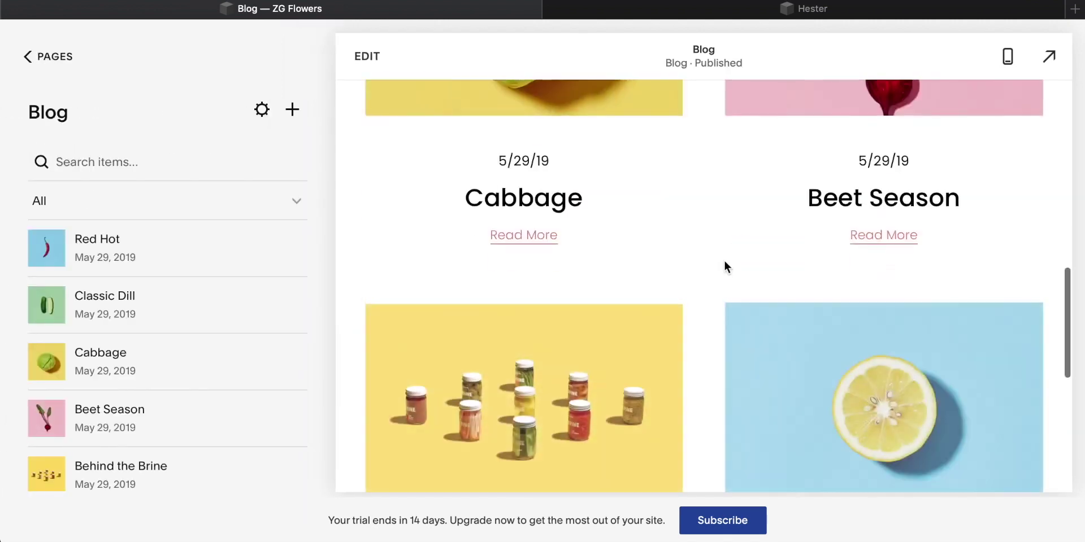